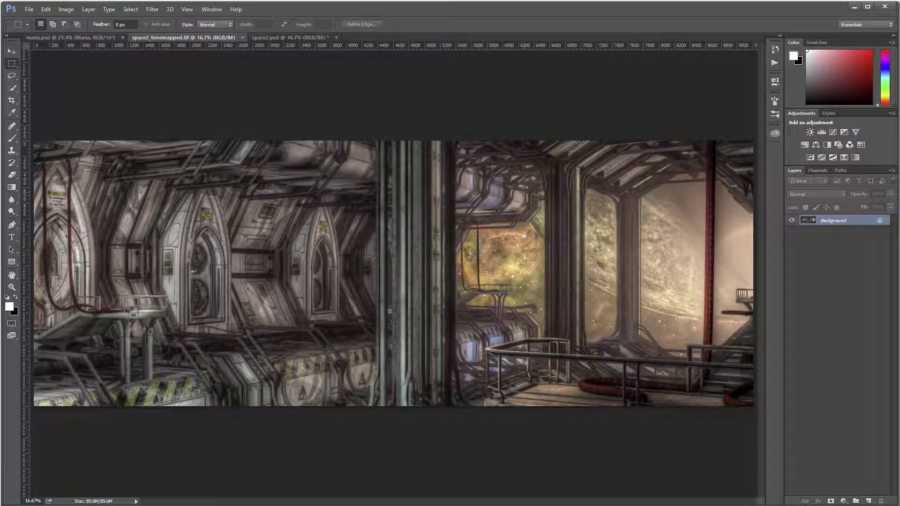
# - Copy the whole tone-mapped image into space2.psd as a new layer and lower that layer's fill to 67%
pyautogui.hotkey('ctrl', 'a')
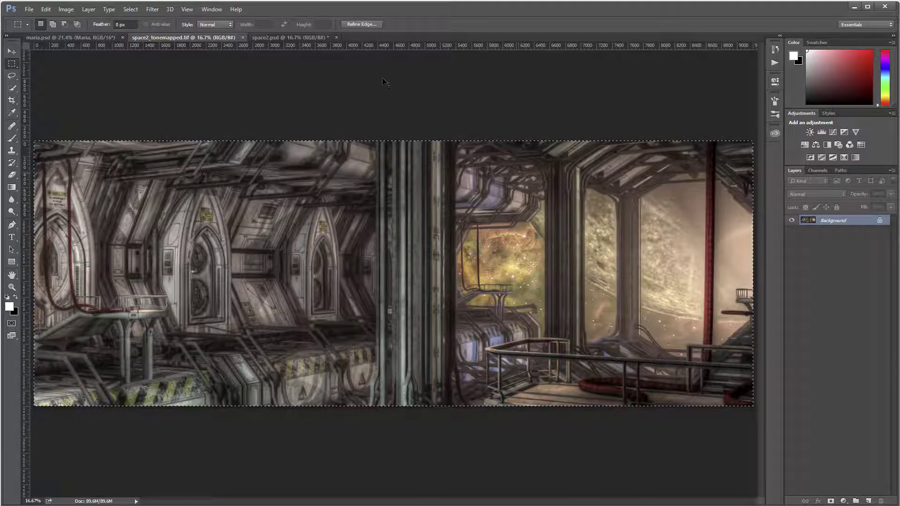
pyautogui.click(312, 39)
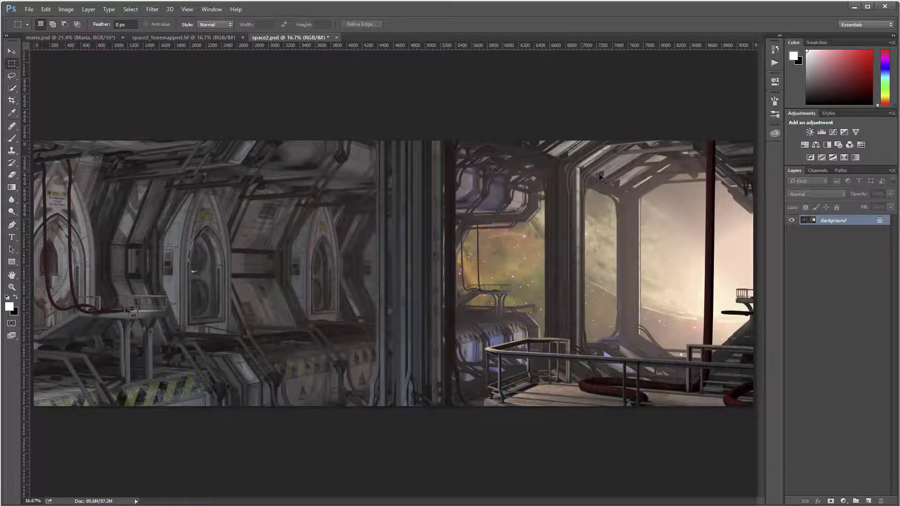
pyautogui.hotkey('ctrl', 'v')
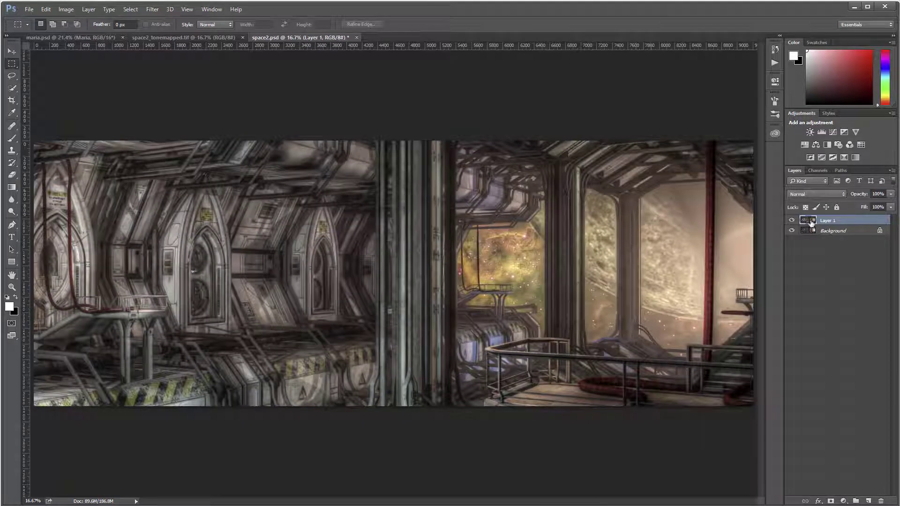
pyautogui.click(890, 207)
pyautogui.moveTo(890, 217)
pyautogui.mouseDown()
pyautogui.moveTo(843, 213)
pyautogui.moveTo(874, 217)
pyautogui.mouseUp()
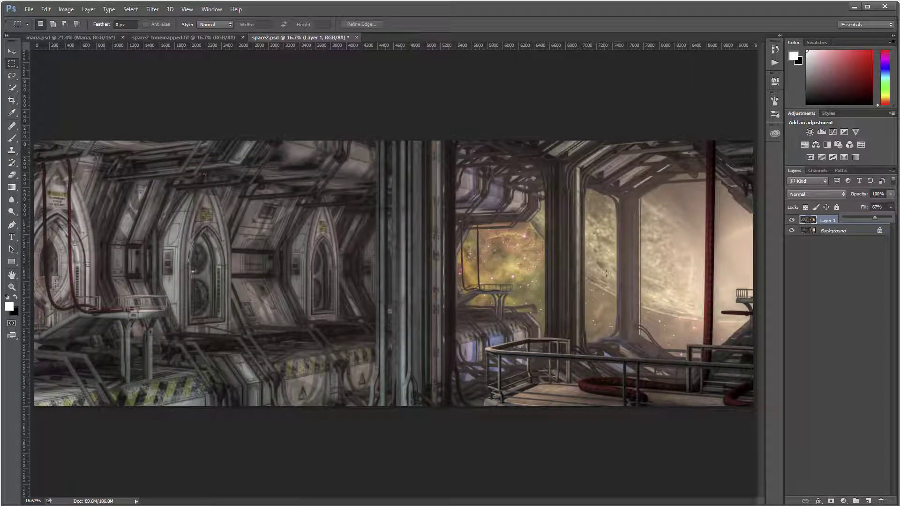
# - Add a mask to the tone-mapped layer and paint black over the bright windows with a 1100 px brush at 20% opacity
pyautogui.click(830, 500)
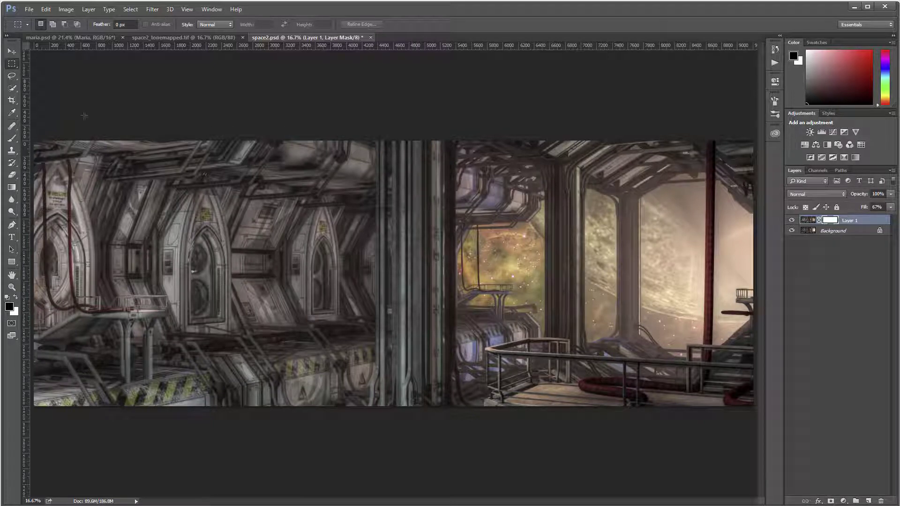
pyautogui.press('b')
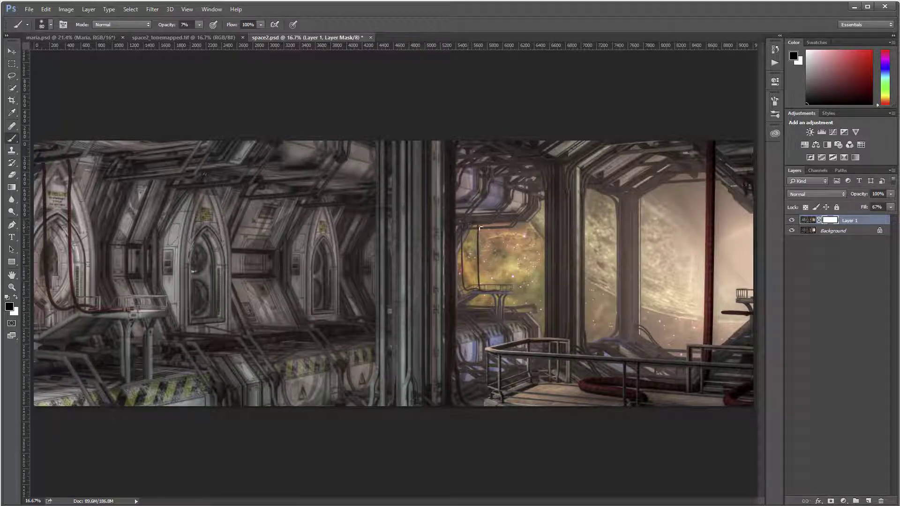
pyautogui.press(']')
pyautogui.press(']')
pyautogui.press(']')
pyautogui.press('2')
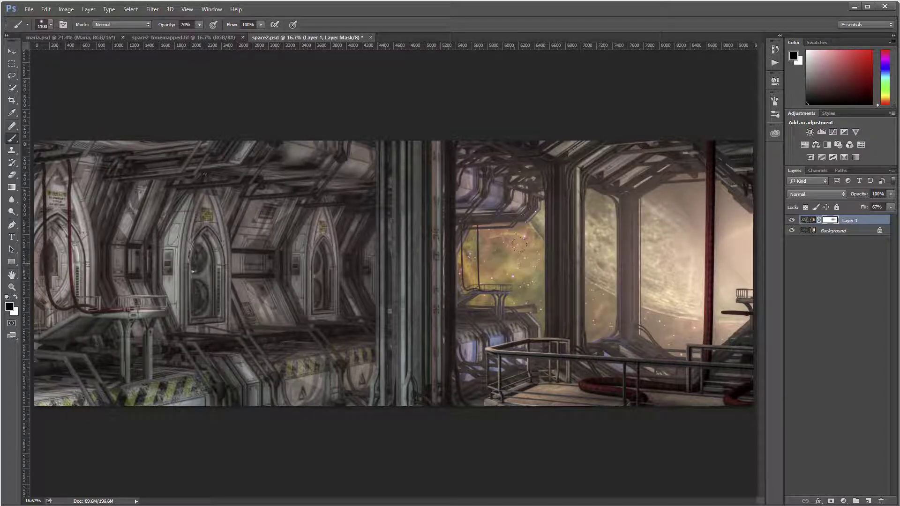
pyautogui.moveTo(721, 215)
pyautogui.mouseDown()
pyautogui.moveTo(724, 265)
pyautogui.moveTo(678, 93)
pyautogui.moveTo(713, 156)
pyautogui.mouseUp()
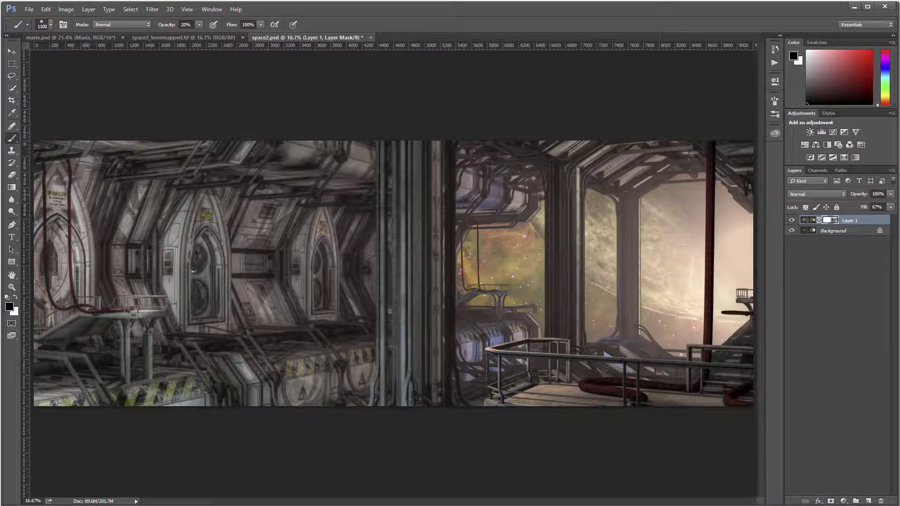
# - Bring the cut-out figure layer from the portrait document into space2.psd, accepting the different bit depth
pyautogui.click(77, 37)
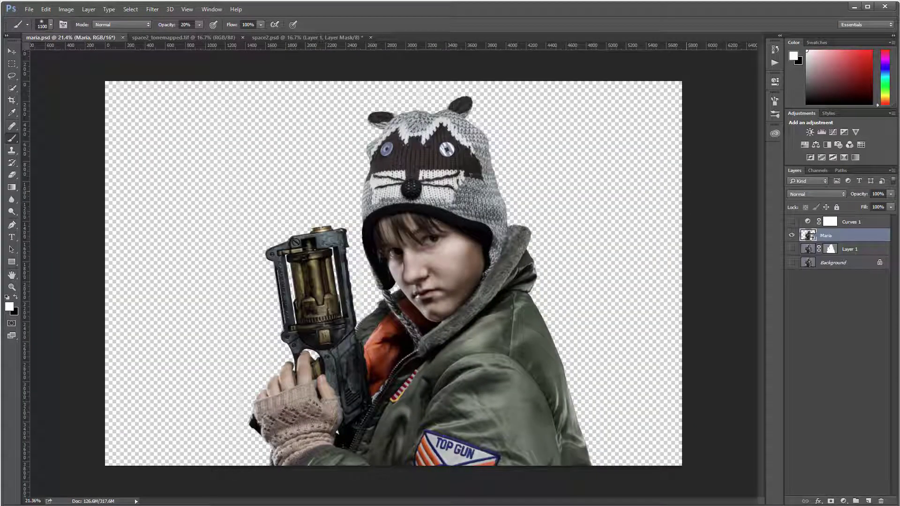
pyautogui.press('v')
pyautogui.moveTo(408, 274); pyautogui.dragTo(523, 288)
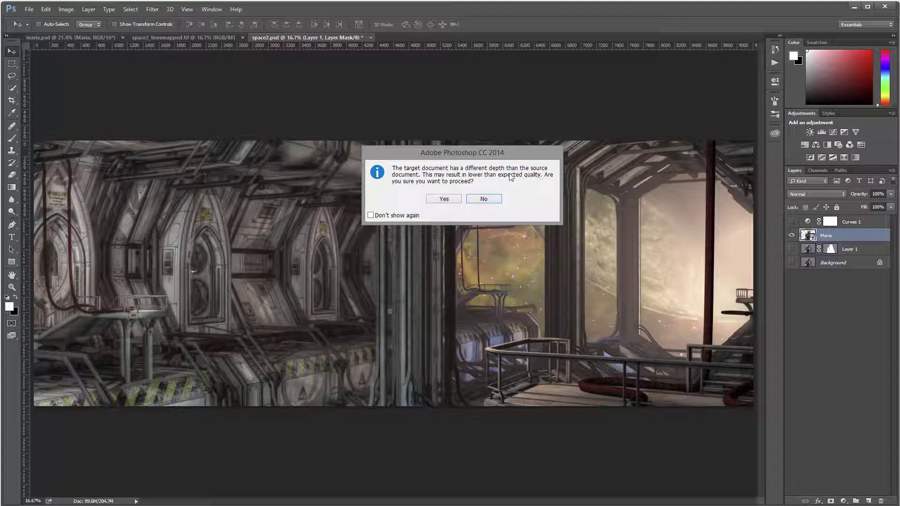
pyautogui.click(439, 201)
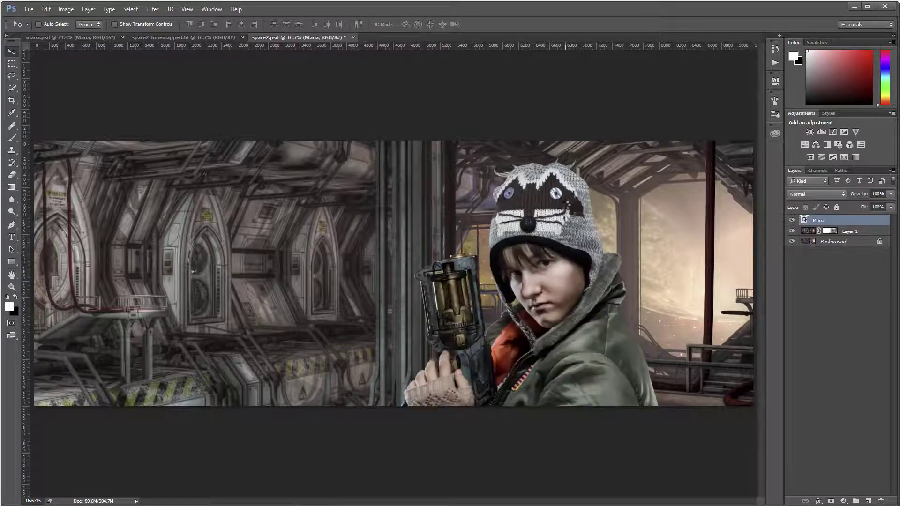
# - Scale the figure to about 365.7% with its cut edge on the canvas's lower border, and move it to the middle of the scene
pyautogui.moveTo(563, 327); pyautogui.dragTo(634, 294)
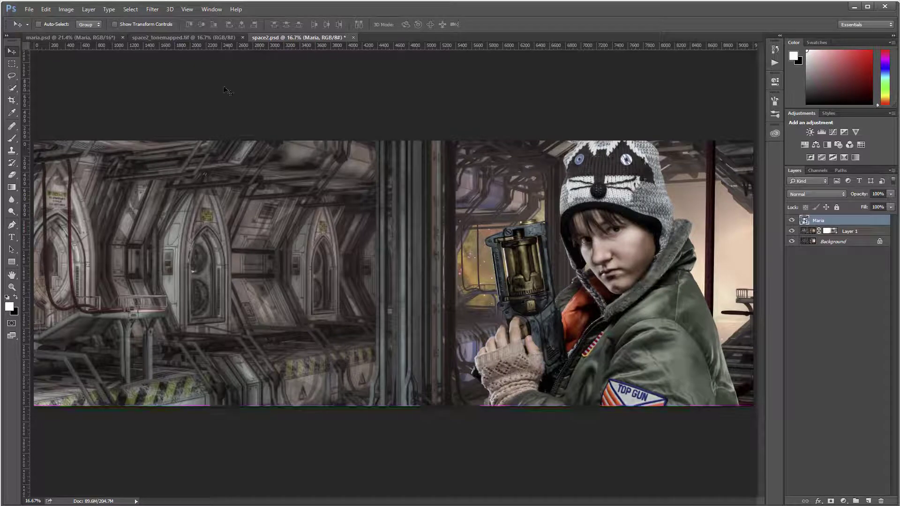
pyautogui.click(45, 9)
pyautogui.moveTo(141, 201)
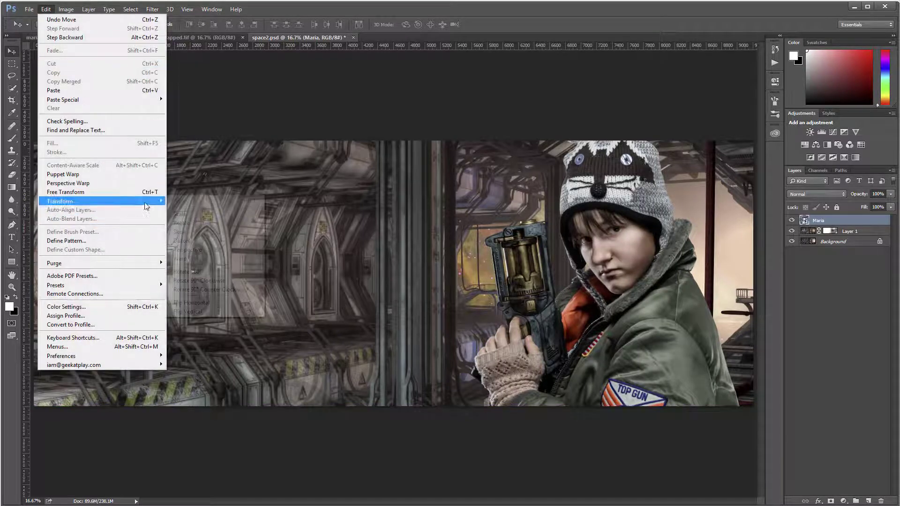
pyautogui.click(204, 212)
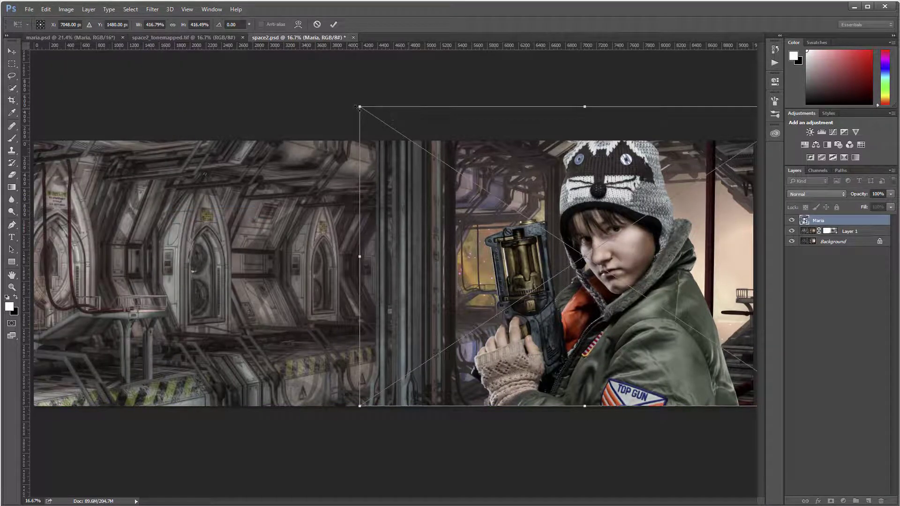
pyautogui.moveTo(359, 107); pyautogui.dragTo(415, 143)
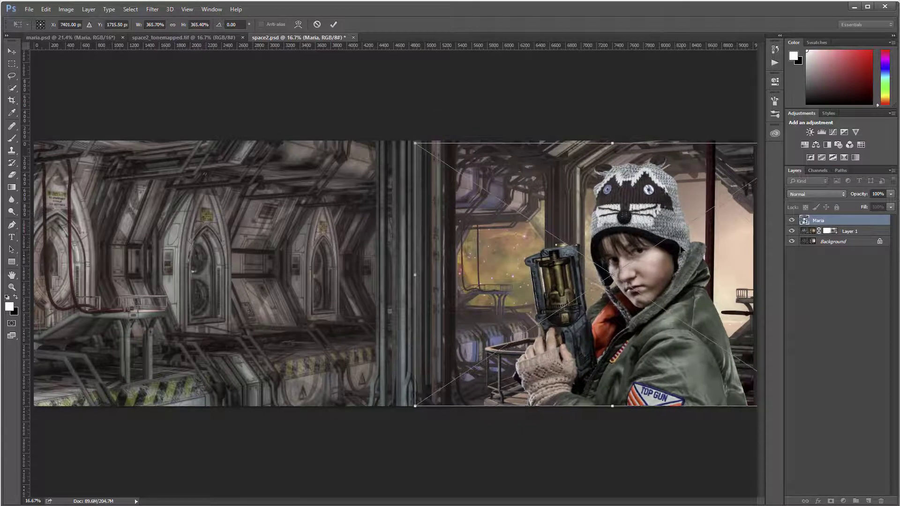
pyautogui.press('Return')
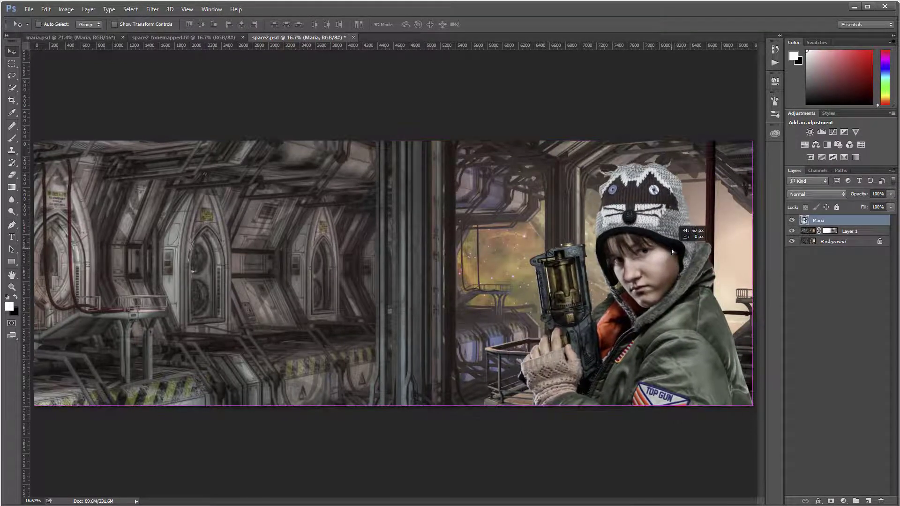
pyautogui.moveTo(671, 249); pyautogui.dragTo(460, 249)
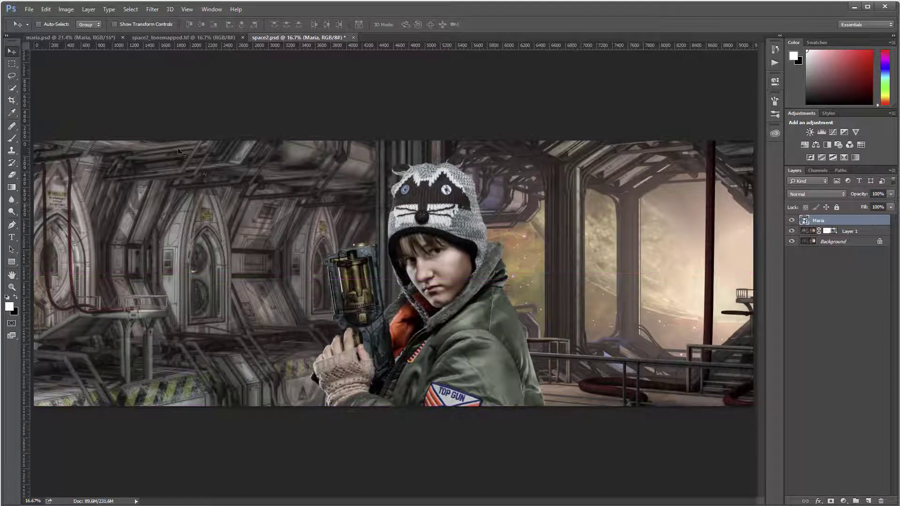
# - Crop off the scene's right part without deleting the cropped pixels, and shift the figure to the new right edge
pyautogui.click(11, 99)
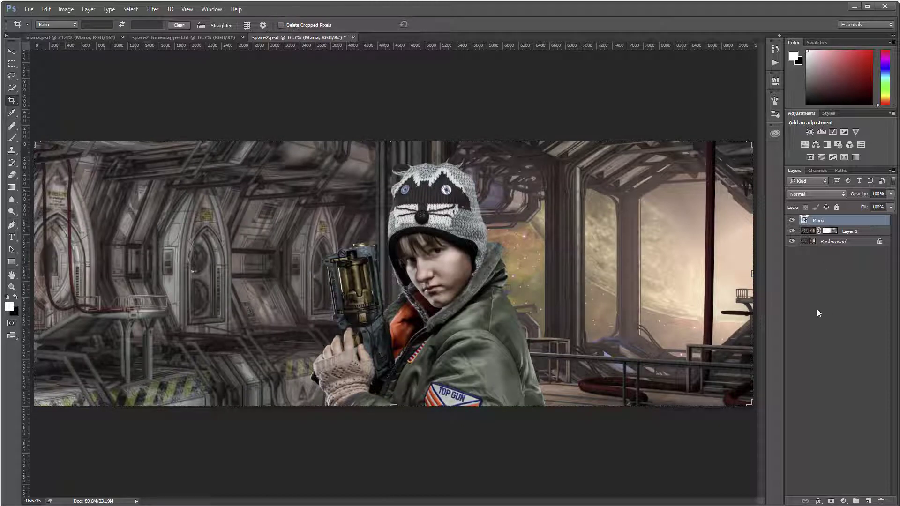
pyautogui.moveTo(752, 279); pyautogui.dragTo(651, 274)
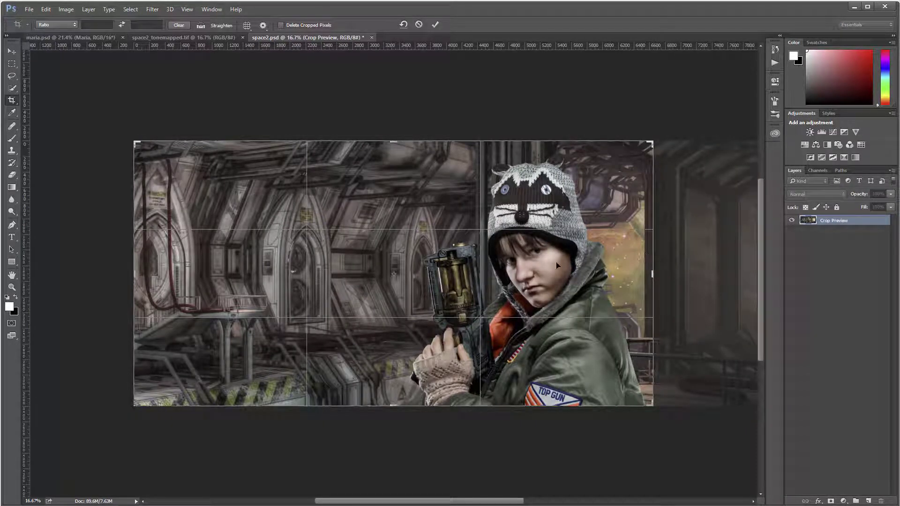
pyautogui.press('Return')
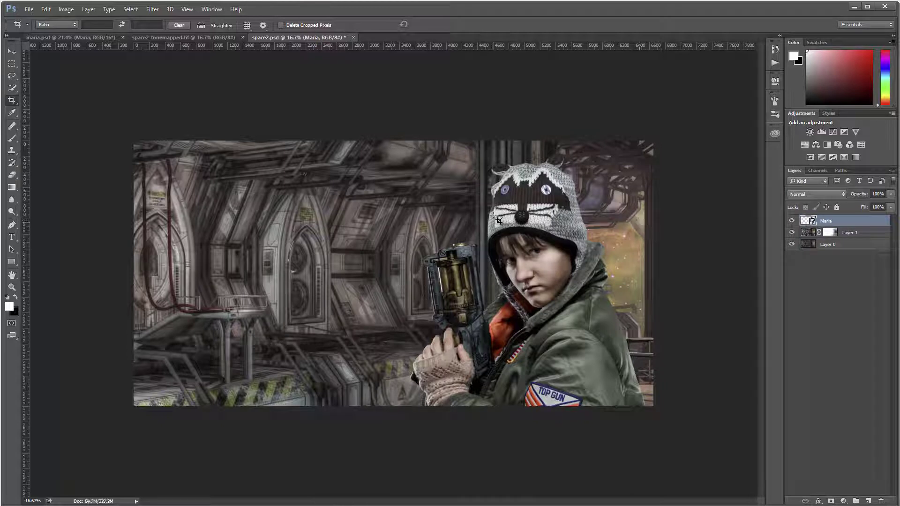
pyautogui.click(12, 51)
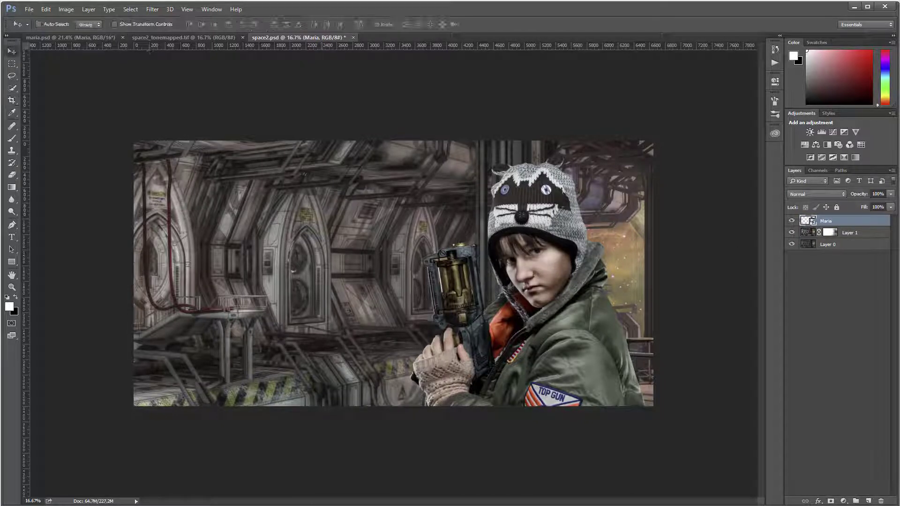
pyautogui.moveTo(562, 280); pyautogui.dragTo(586, 279)
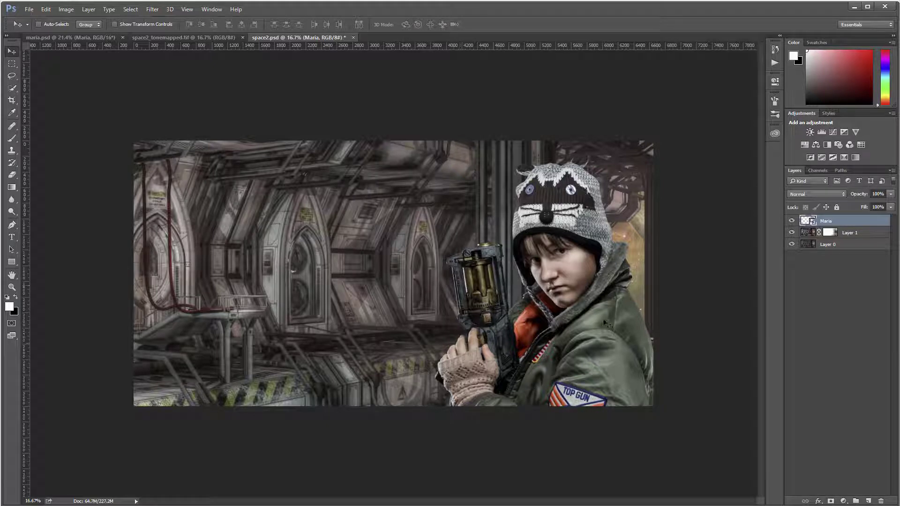
# - Reopen the crop frame to view the preserved image area beyond the right edge, keeping the same crop
pyautogui.click(11, 100)
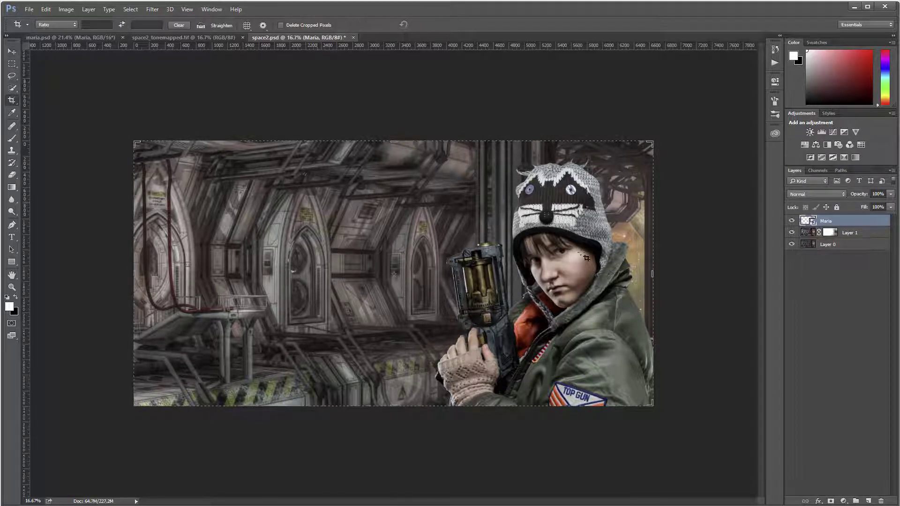
pyautogui.click(653, 280)
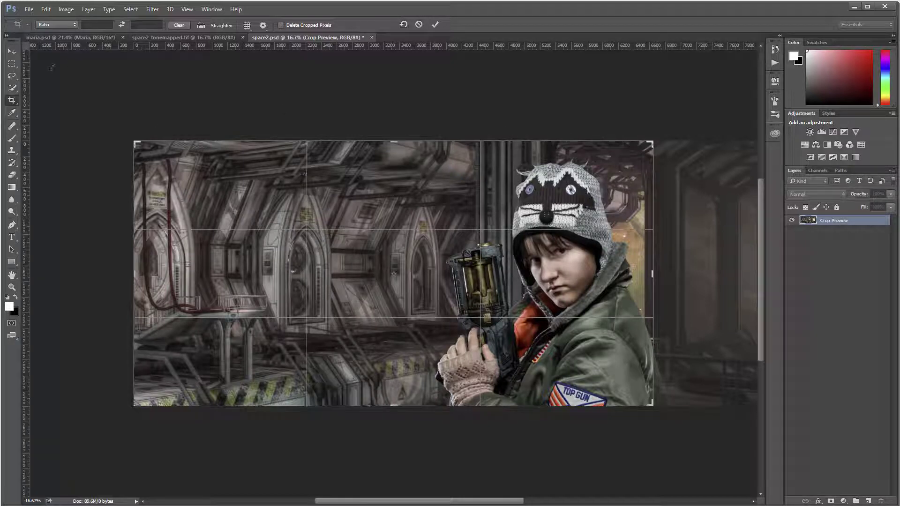
pyautogui.press('Return')
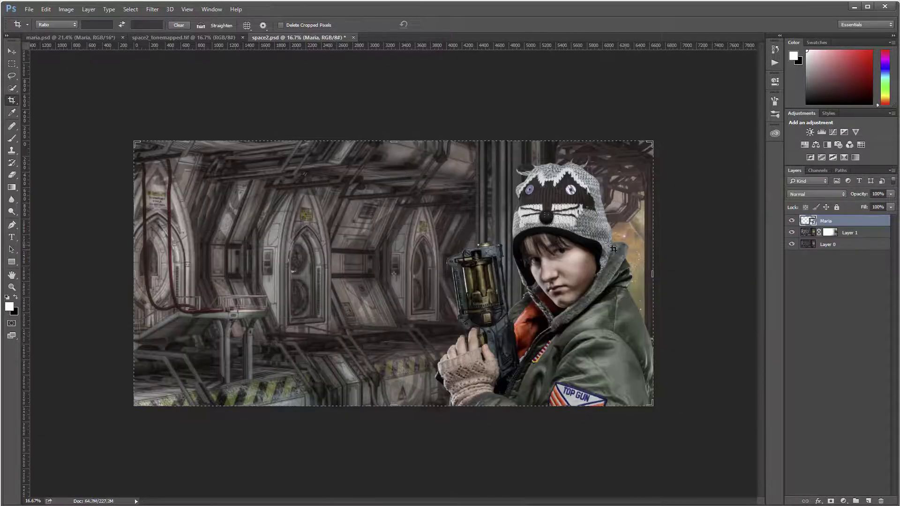
pyautogui.press('v')
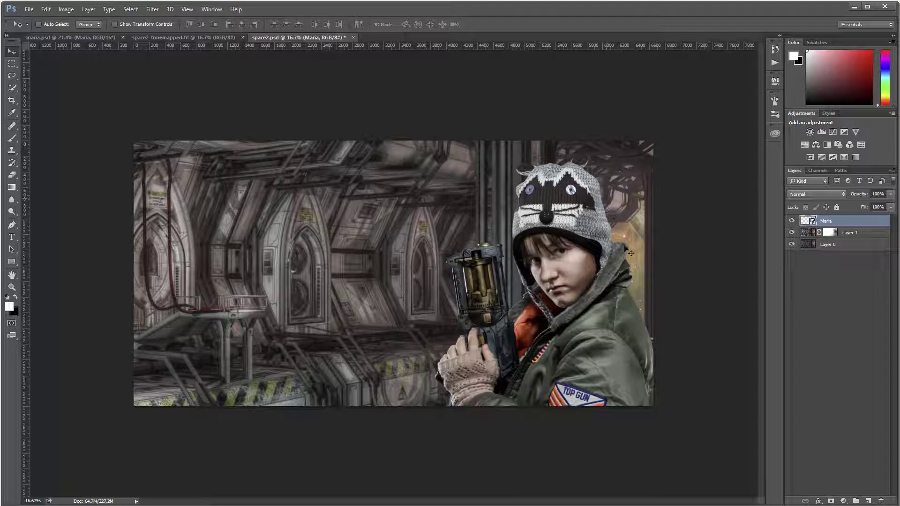
# - Add a layer mask to the figure layer for refining the edge of the jacket's shoulder
pyautogui.scroll(5, 636, 283)
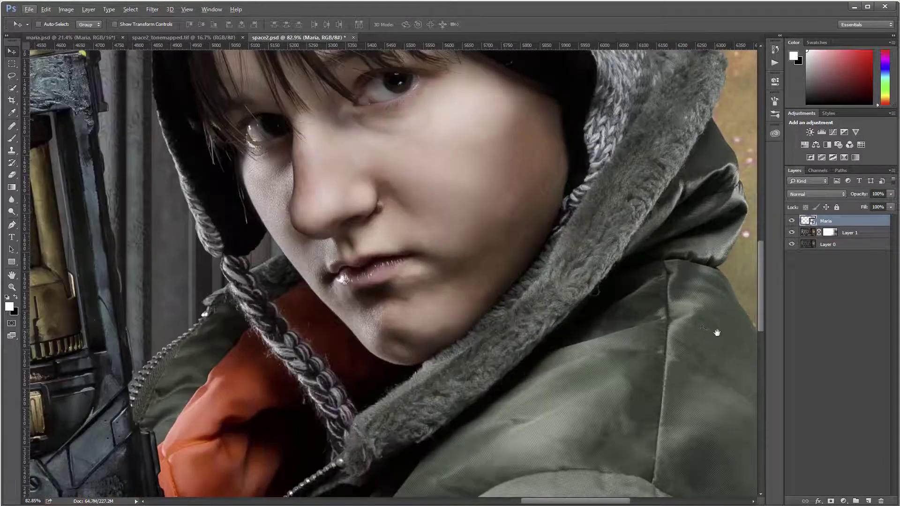
pyautogui.moveTo(716, 332); pyautogui.dragTo(309, 251)
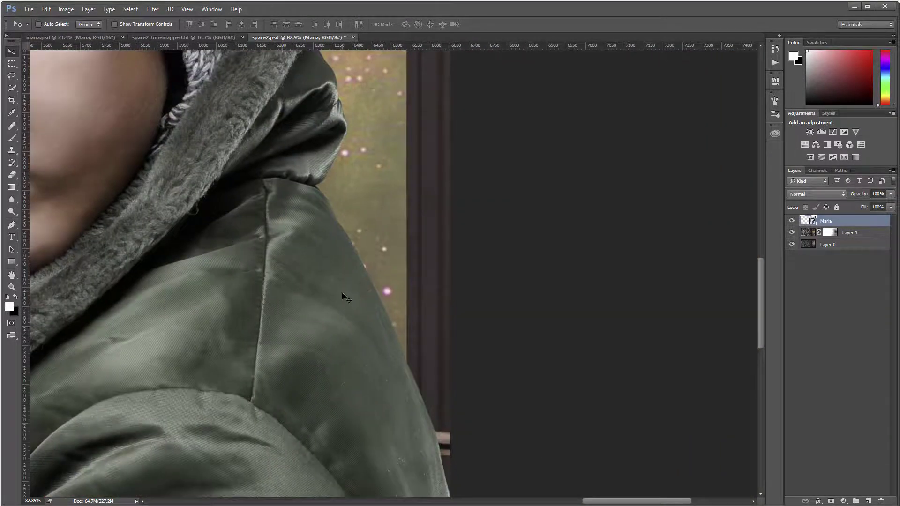
pyautogui.scroll(3, 345, 297)
pyautogui.scroll(-2, 402, 271)
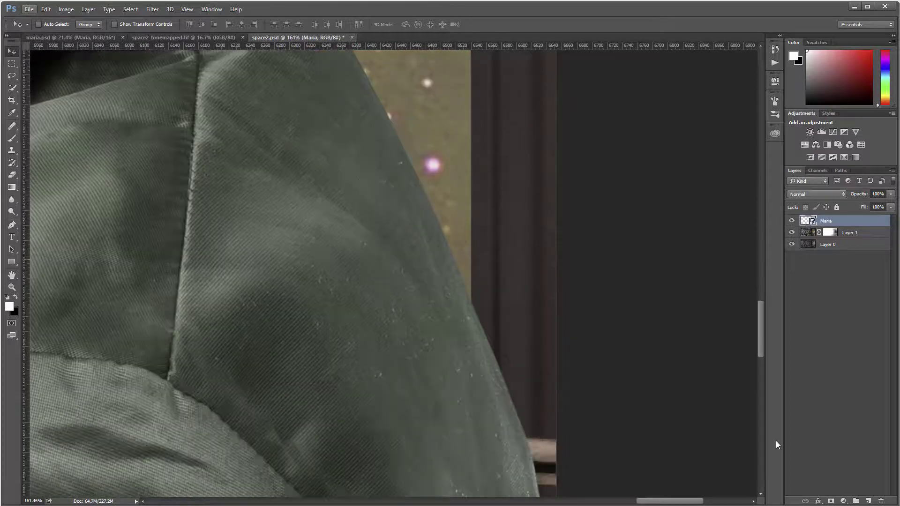
pyautogui.click(831, 501)
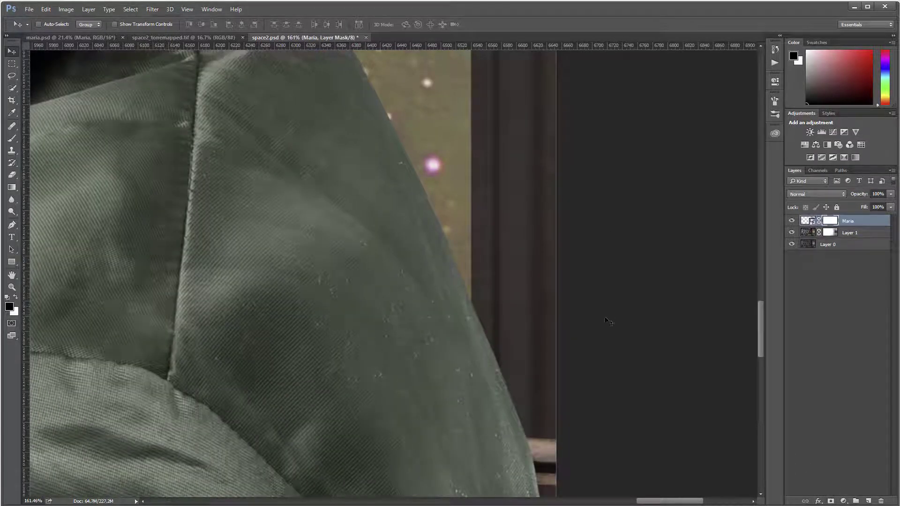
# - Set up the Brush tool at 100 px and 6% opacity for retouching the figure's mask
pyautogui.scroll(1, 505, 320)
pyautogui.scroll(-3, 505, 320)
pyautogui.click(12, 138)
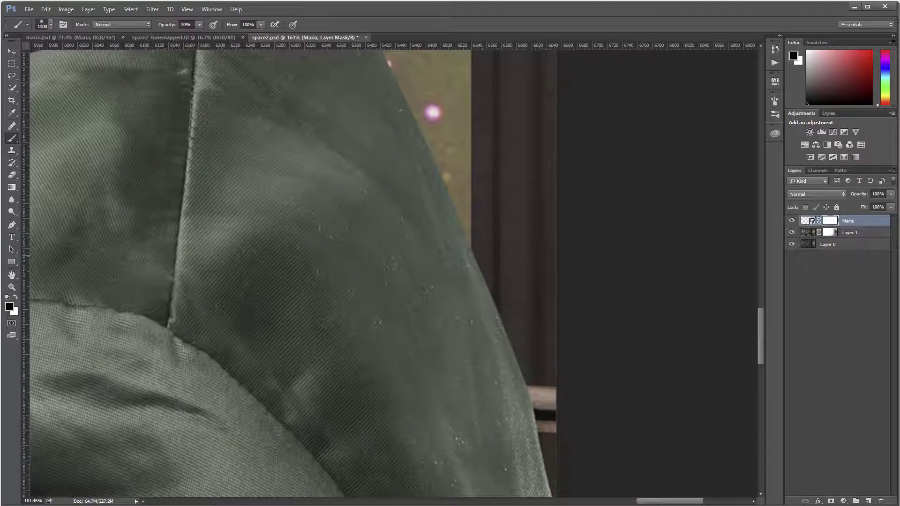
pyautogui.press('[')
pyautogui.press('[')
pyautogui.press('[')
pyautogui.click(199, 25)
pyautogui.moveTo(197, 35); pyautogui.dragTo(193, 36)
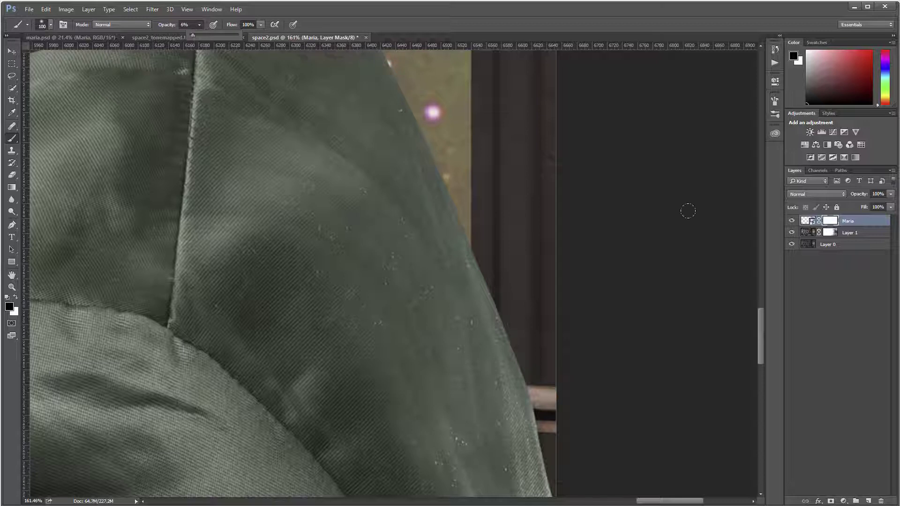
# - Reduce the brush to 40 px and soften the figure's mask along the outer edge of the jacket's lower sleeve
pyautogui.scroll(-3, 522, 316)
pyautogui.scroll(-3, 527, 318)
pyautogui.press('[')
pyautogui.press('[')
pyautogui.press('[')
pyautogui.press('[')
pyautogui.press('[')
pyautogui.press('[')
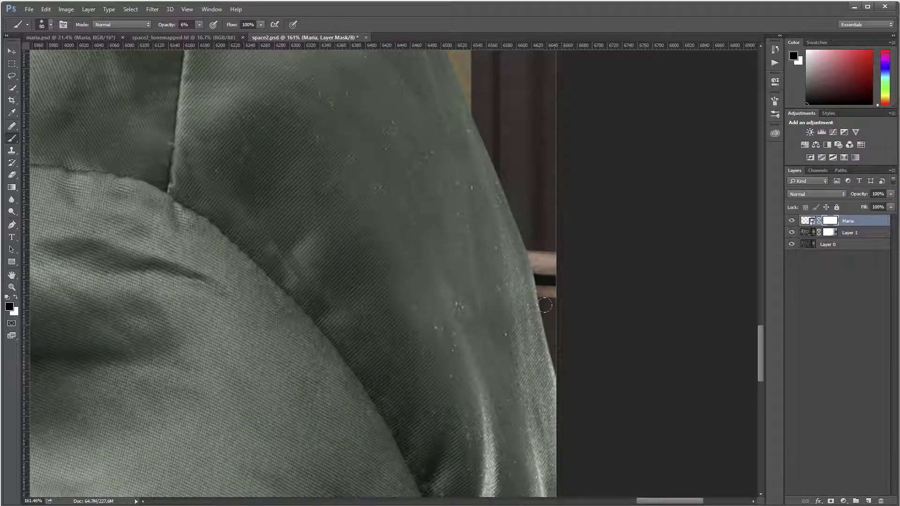
pyautogui.moveTo(537, 266); pyautogui.dragTo(554, 351)
pyautogui.scroll(4, 546, 285)
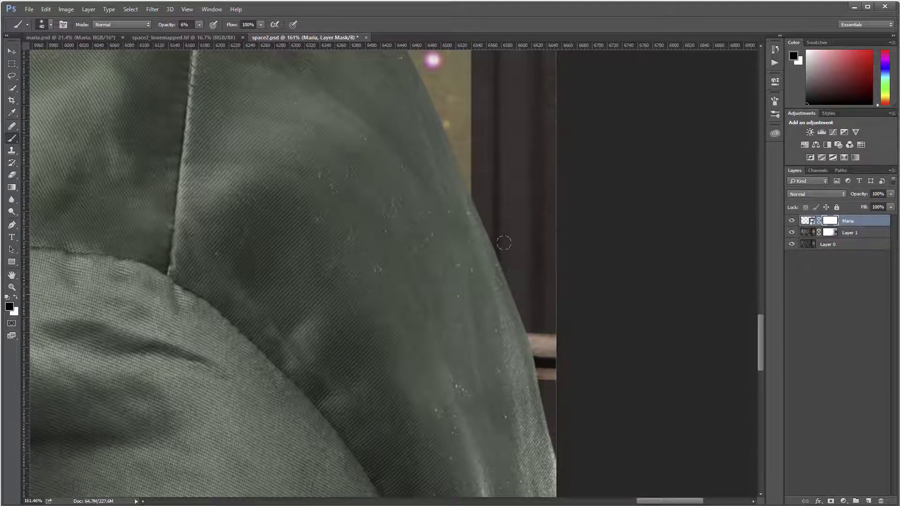
# - Soften the figure's mask along the jacket's shoulder, its folds and the fur collar's outer edge
pyautogui.scroll(7, 503, 243)
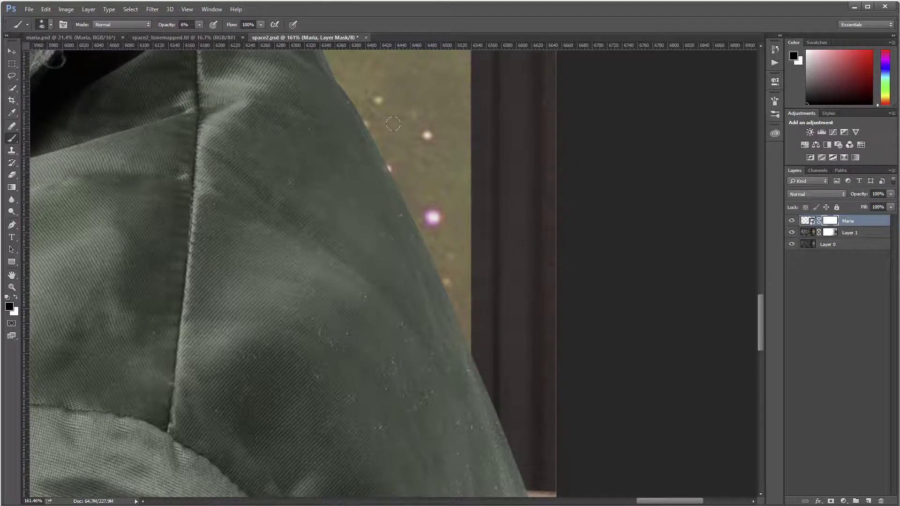
pyautogui.scroll(11, 407, 210)
pyautogui.hscroll(-6, 408, 210)
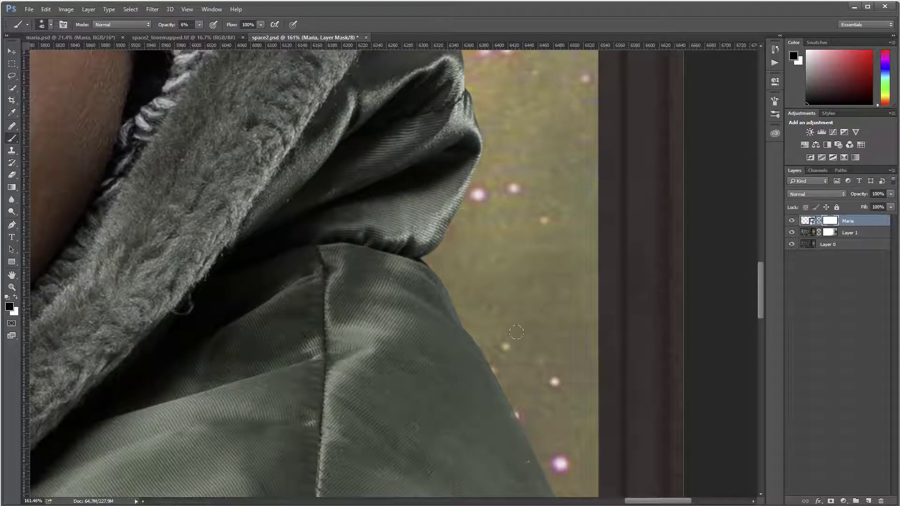
pyautogui.scroll(9, 516, 332)
pyautogui.hscroll(-2, 487, 225)
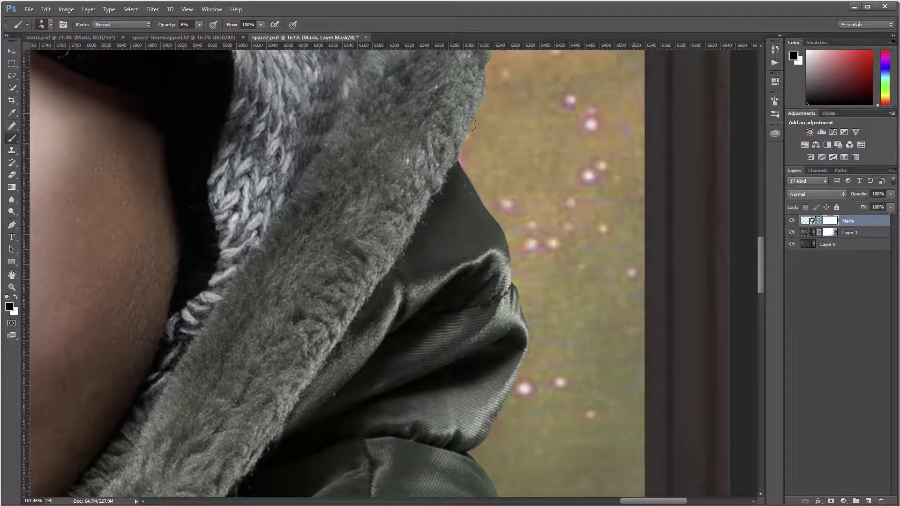
pyautogui.moveTo(533, 110); pyautogui.dragTo(479, 300)
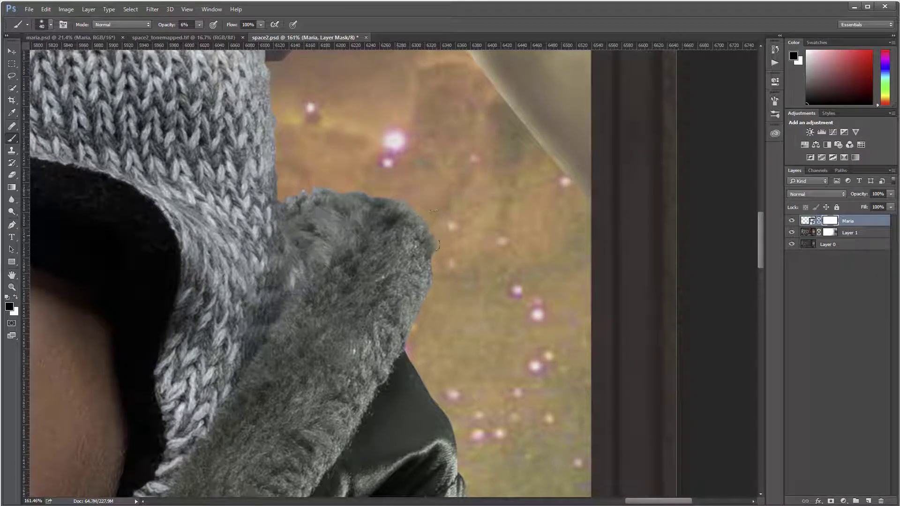
pyautogui.moveTo(433, 244); pyautogui.dragTo(428, 293)
# - Blend the mask along the right side of the knitted hat, from above the collar up to the ear's base
pyautogui.moveTo(314, 177); pyautogui.dragTo(323, 201)
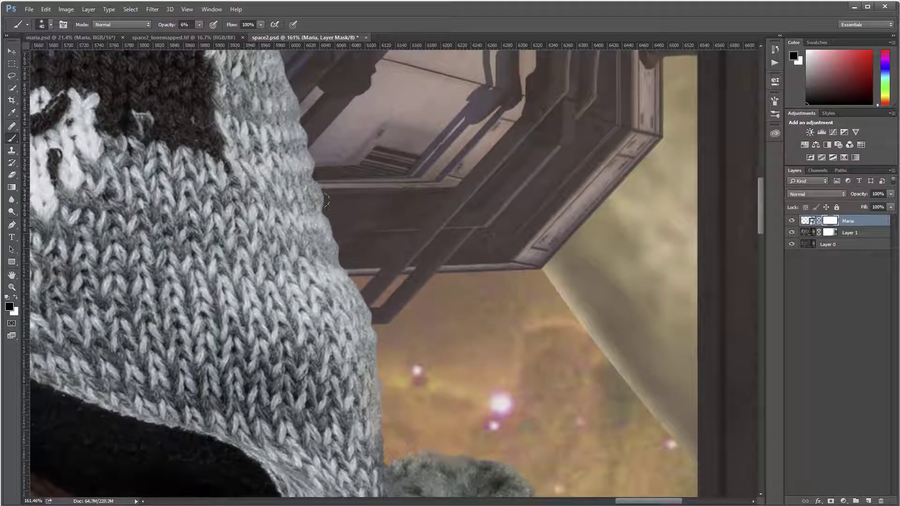
pyautogui.moveTo(305, 140); pyautogui.dragTo(361, 295)
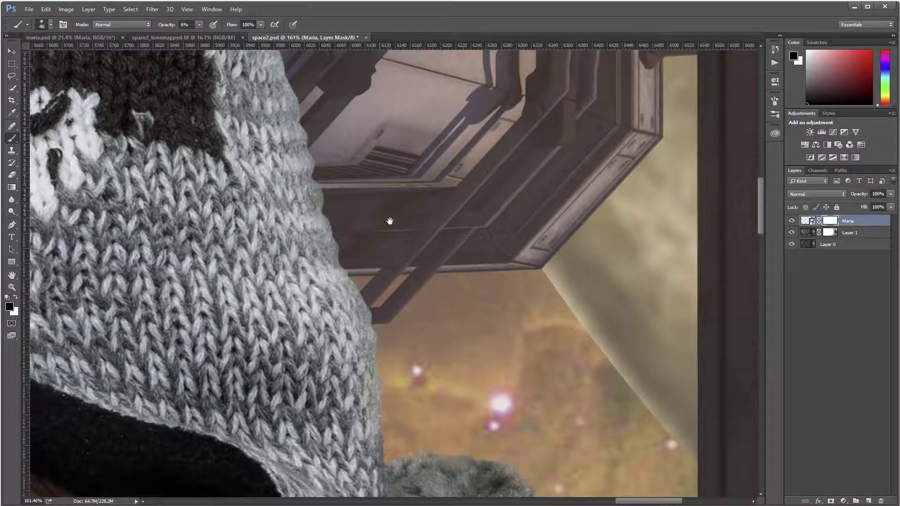
pyautogui.moveTo(390, 221); pyautogui.dragTo(472, 456)
pyautogui.moveTo(338, 157); pyautogui.dragTo(359, 268)
pyautogui.moveTo(376, 165); pyautogui.dragTo(502, 356)
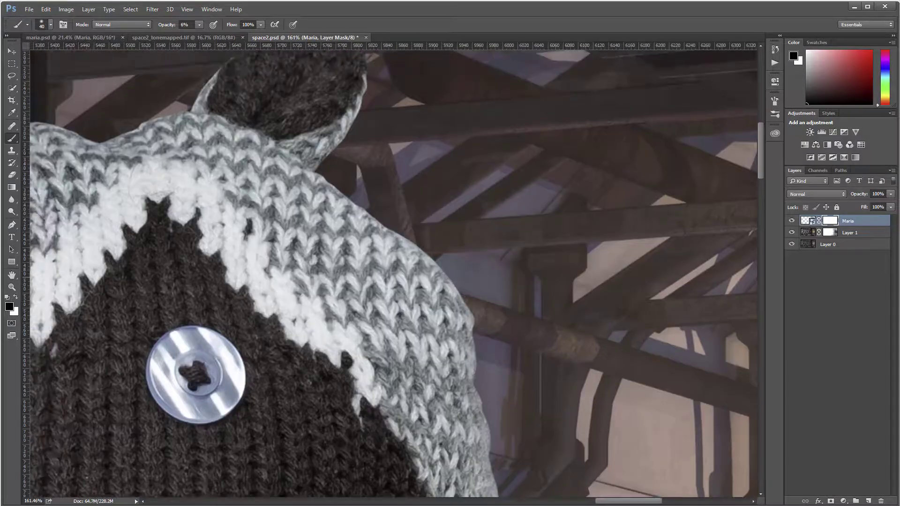
pyautogui.moveTo(309, 162)
pyautogui.mouseDown()
pyautogui.moveTo(351, 123)
pyautogui.moveTo(320, 155)
pyautogui.mouseUp()
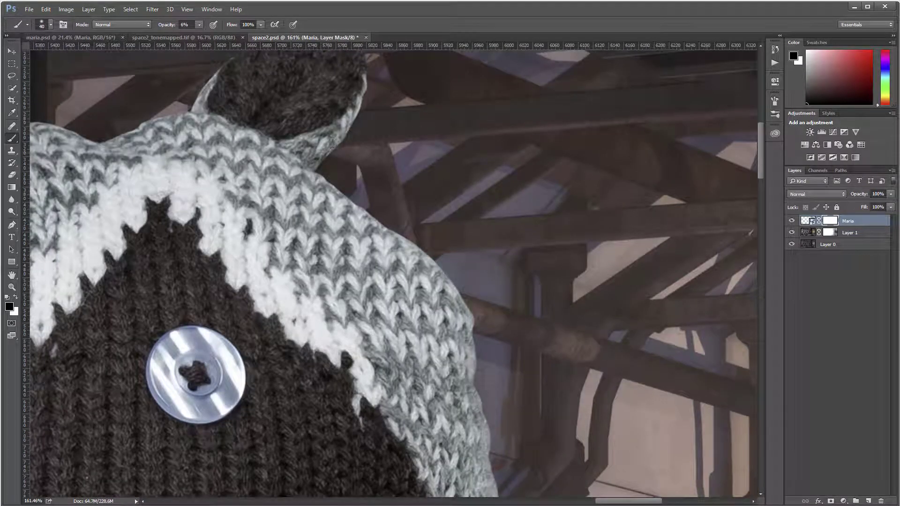
pyautogui.moveTo(384, 220); pyautogui.dragTo(437, 267)
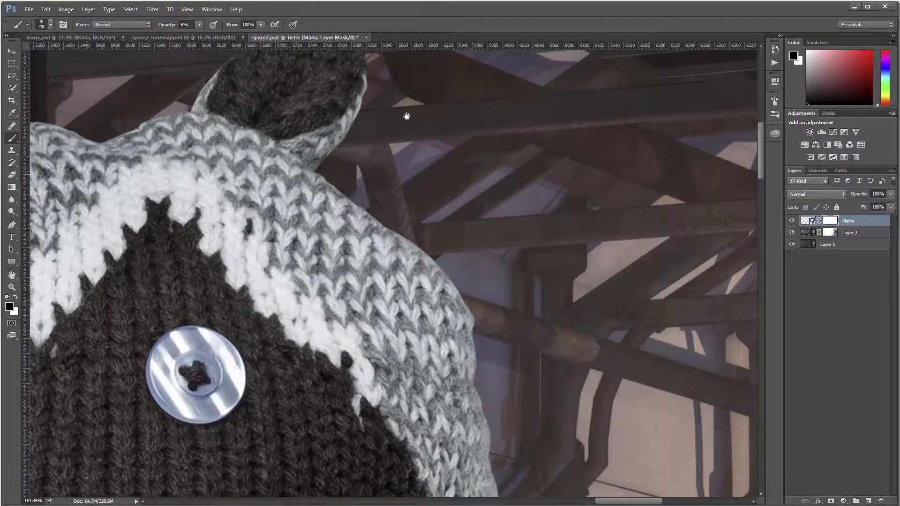
# - Soften the mask around the top and both sides of the hat's right ear
pyautogui.moveTo(406, 116); pyautogui.dragTo(521, 297)
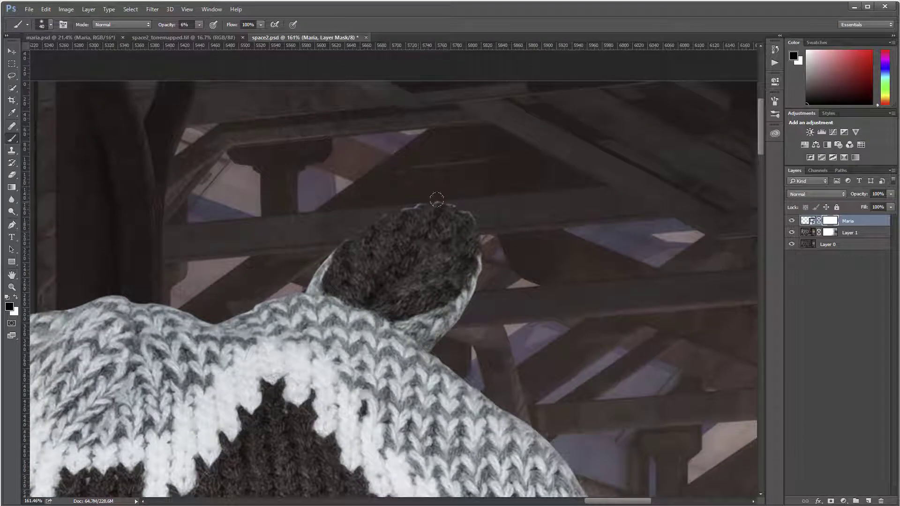
pyautogui.moveTo(436, 199); pyautogui.dragTo(395, 211)
pyautogui.moveTo(303, 262); pyautogui.dragTo(295, 280)
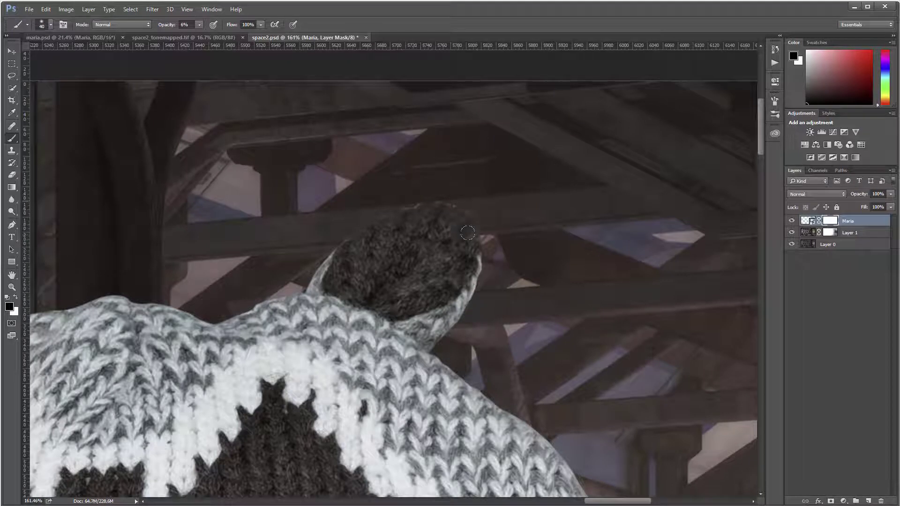
pyautogui.moveTo(440, 321); pyautogui.dragTo(465, 299)
# - Blend the mask along the hat's crown and around the outline of its left ear
pyautogui.moveTo(466, 245); pyautogui.dragTo(578, 273)
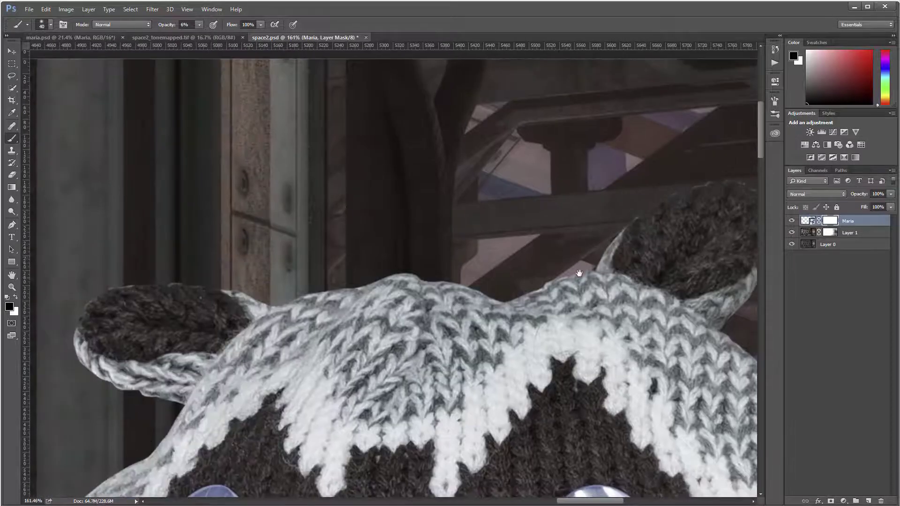
pyautogui.moveTo(412, 269)
pyautogui.mouseDown()
pyautogui.moveTo(348, 269)
pyautogui.moveTo(347, 279)
pyautogui.moveTo(307, 292)
pyautogui.mouseUp()
pyautogui.moveTo(220, 300); pyautogui.dragTo(167, 269)
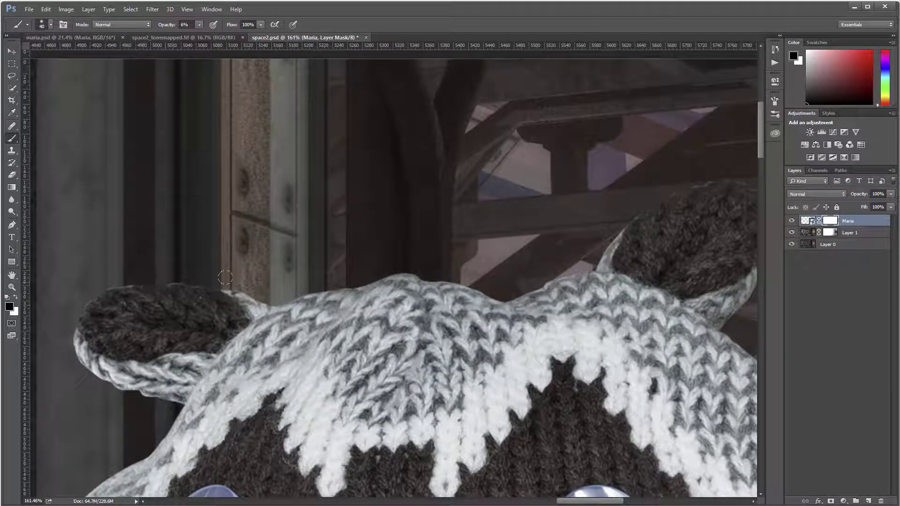
pyautogui.moveTo(143, 307)
pyautogui.mouseDown()
pyautogui.moveTo(205, 300)
pyautogui.moveTo(452, 195)
pyautogui.mouseUp()
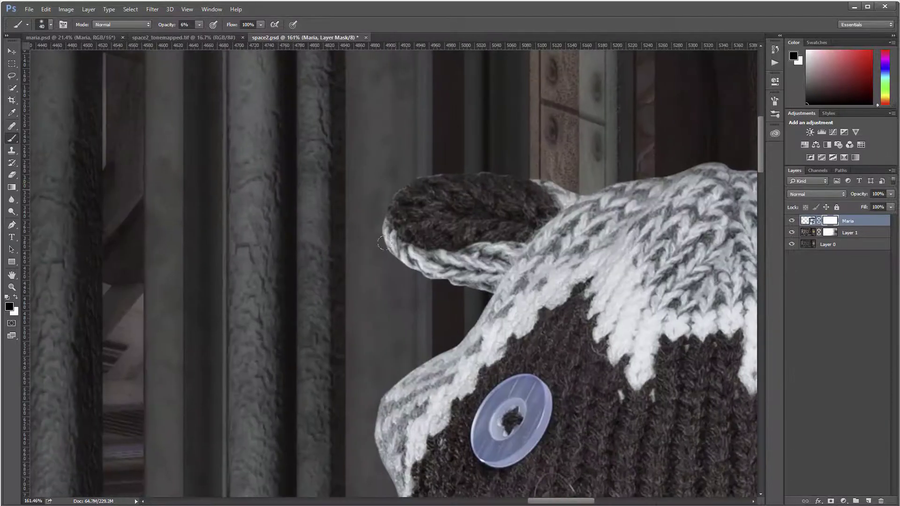
pyautogui.moveTo(385, 242)
pyautogui.mouseDown()
pyautogui.moveTo(394, 260)
pyautogui.moveTo(474, 282)
pyautogui.moveTo(492, 305)
pyautogui.moveTo(424, 356)
pyautogui.moveTo(384, 406)
pyautogui.moveTo(372, 450)
pyautogui.moveTo(390, 486)
pyautogui.moveTo(385, 267)
pyautogui.mouseUp()
# - Soften the mask down the hat's left side, past the button eye and along the black trim
pyautogui.moveTo(394, 152)
pyautogui.mouseDown()
pyautogui.moveTo(375, 162)
pyautogui.moveTo(420, 140)
pyautogui.moveTo(377, 182)
pyautogui.mouseUp()
pyautogui.moveTo(370, 227); pyautogui.dragTo(372, 315)
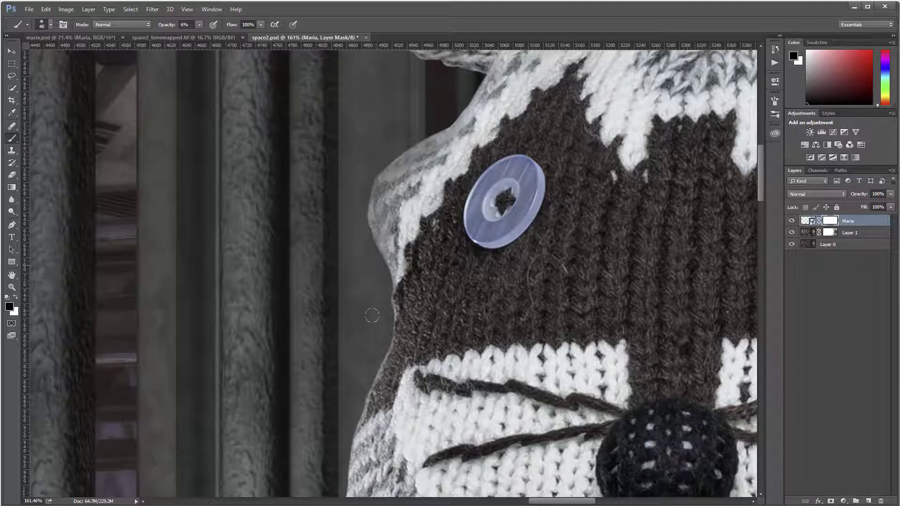
pyautogui.moveTo(413, 452); pyautogui.dragTo(481, 173)
pyautogui.moveTo(409, 265)
pyautogui.mouseDown()
pyautogui.moveTo(393, 341)
pyautogui.moveTo(393, 396)
pyautogui.moveTo(410, 418)
pyautogui.moveTo(399, 434)
pyautogui.moveTo(415, 222)
pyautogui.mouseUp()
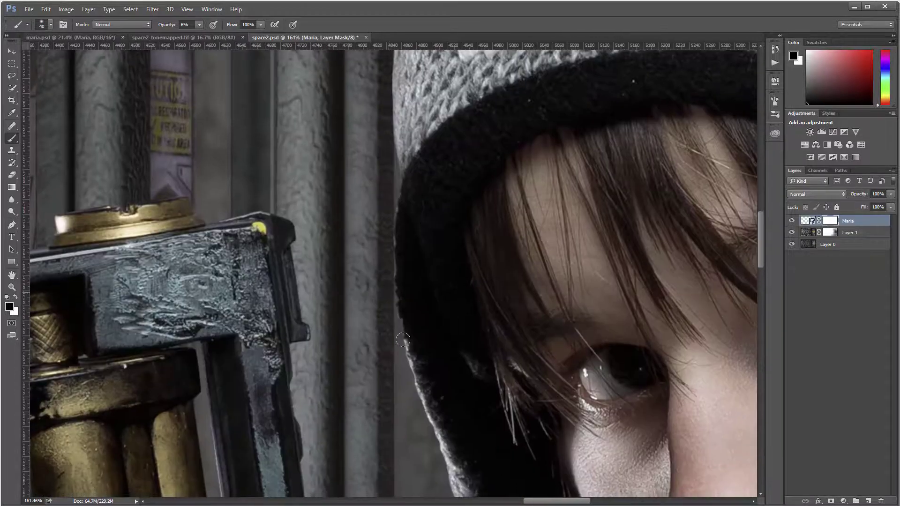
pyautogui.moveTo(411, 332); pyautogui.dragTo(419, 395)
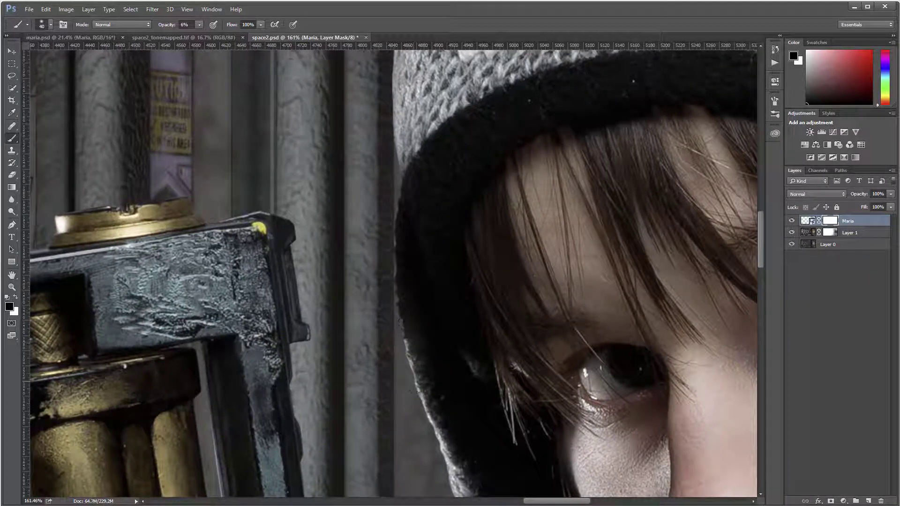
# - Blend the mask along the hat's lower ear flap, its braided cord and the jacket collar beside it
pyautogui.moveTo(474, 415); pyautogui.dragTo(459, 158)
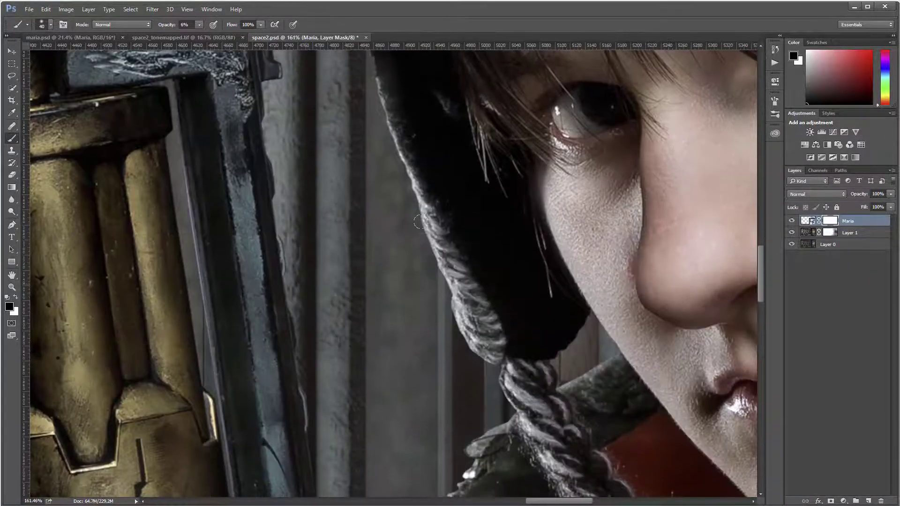
pyautogui.moveTo(407, 167)
pyautogui.mouseDown()
pyautogui.moveTo(422, 194)
pyautogui.moveTo(414, 217)
pyautogui.mouseUp()
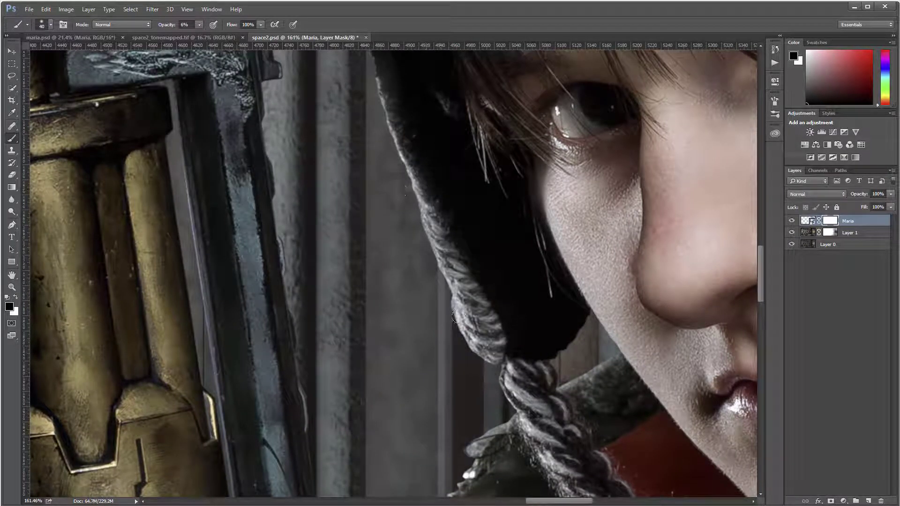
pyautogui.moveTo(454, 317)
pyautogui.mouseDown()
pyautogui.moveTo(491, 352)
pyautogui.moveTo(482, 352)
pyautogui.moveTo(480, 372)
pyautogui.moveTo(514, 383)
pyautogui.moveTo(536, 384)
pyautogui.moveTo(559, 356)
pyautogui.moveTo(546, 378)
pyautogui.moveTo(559, 344)
pyautogui.mouseUp()
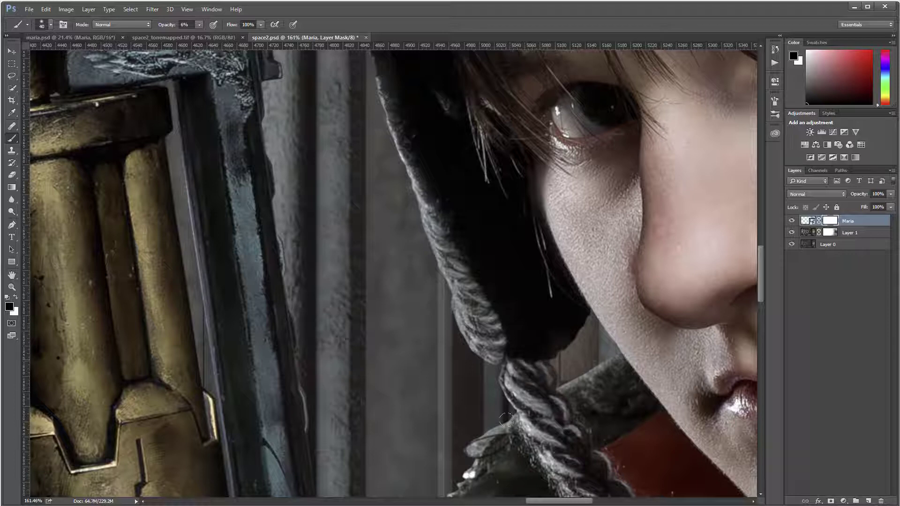
pyautogui.moveTo(506, 420)
pyautogui.mouseDown()
pyautogui.moveTo(504, 411)
pyautogui.moveTo(465, 451)
pyautogui.moveTo(500, 423)
pyautogui.moveTo(481, 440)
pyautogui.mouseUp()
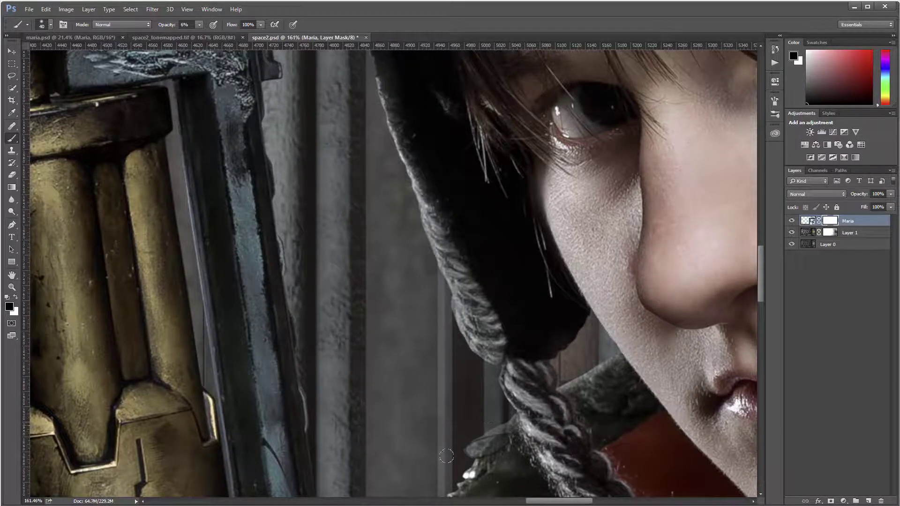
pyautogui.scroll(-5, 446, 455)
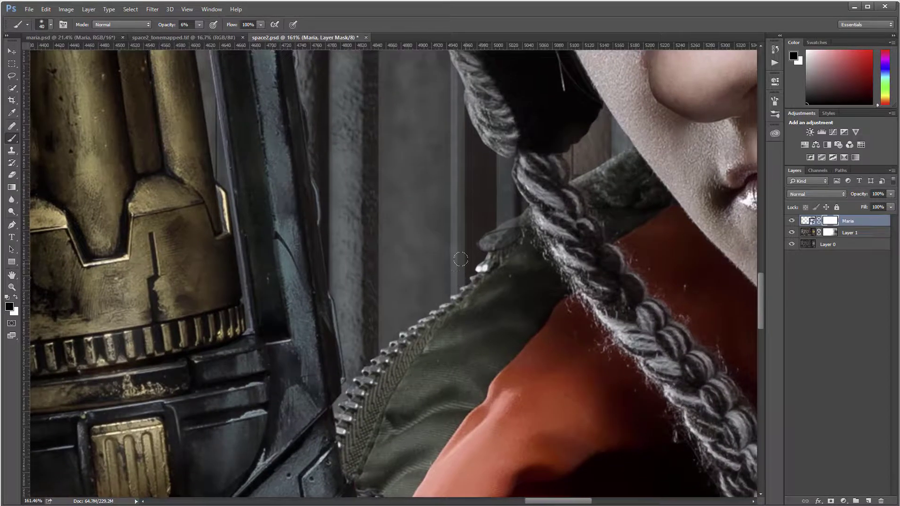
# - Add an empty layer between the figure and Layer 1, and set the brush opacity to 100%
pyautogui.scroll(-10, 460, 260)
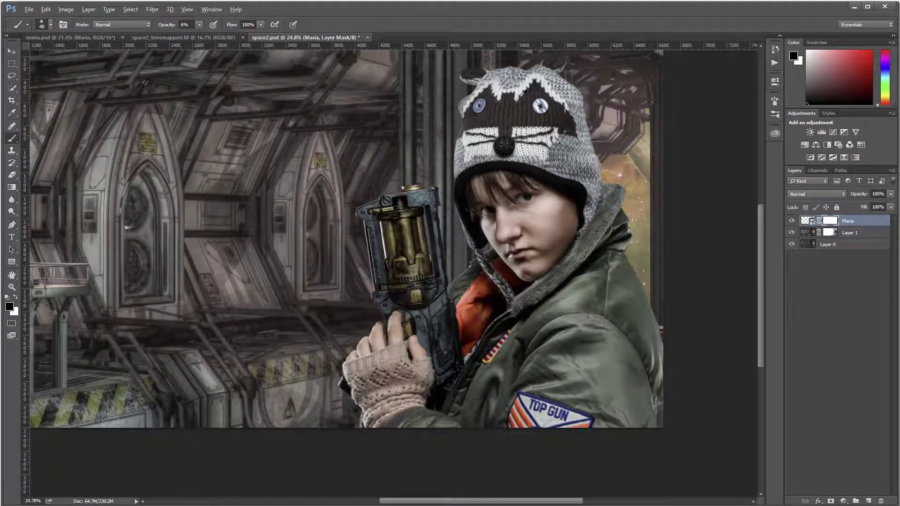
pyautogui.moveTo(585, 117); pyautogui.dragTo(537, 239)
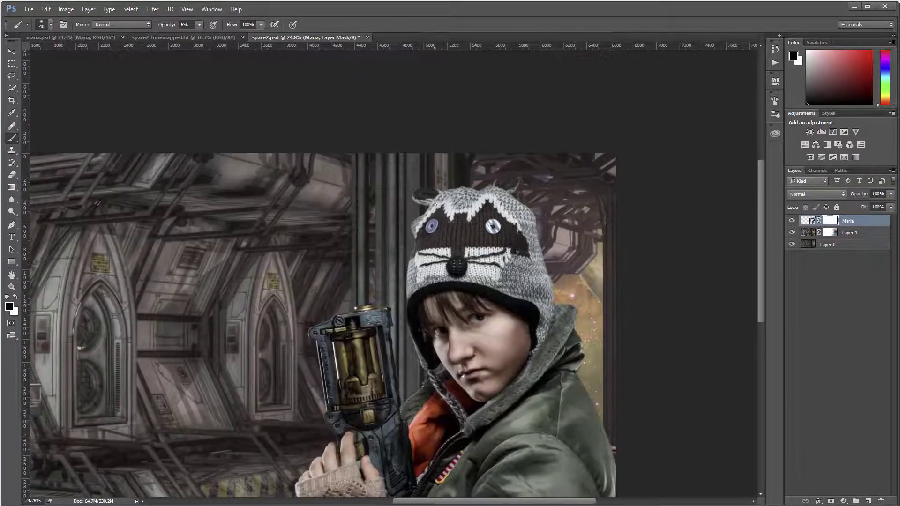
pyautogui.scroll(-2, 413, 266)
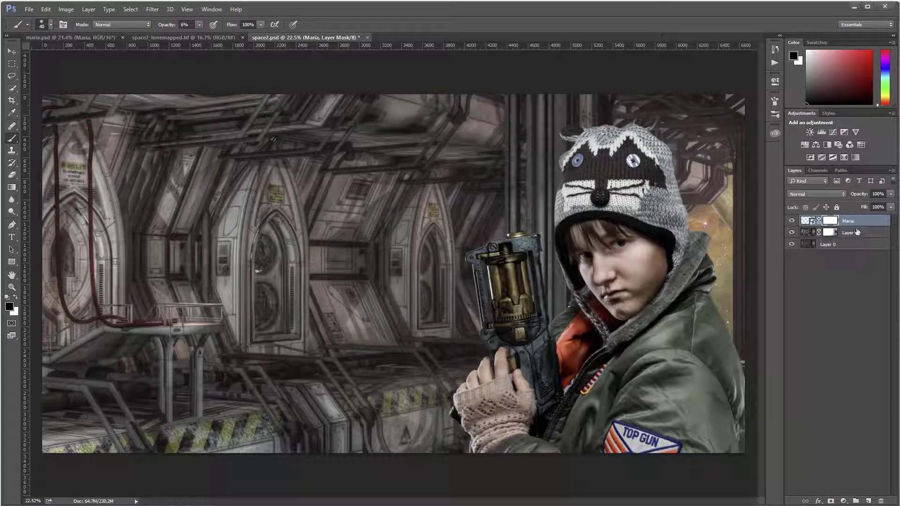
pyautogui.click(862, 238)
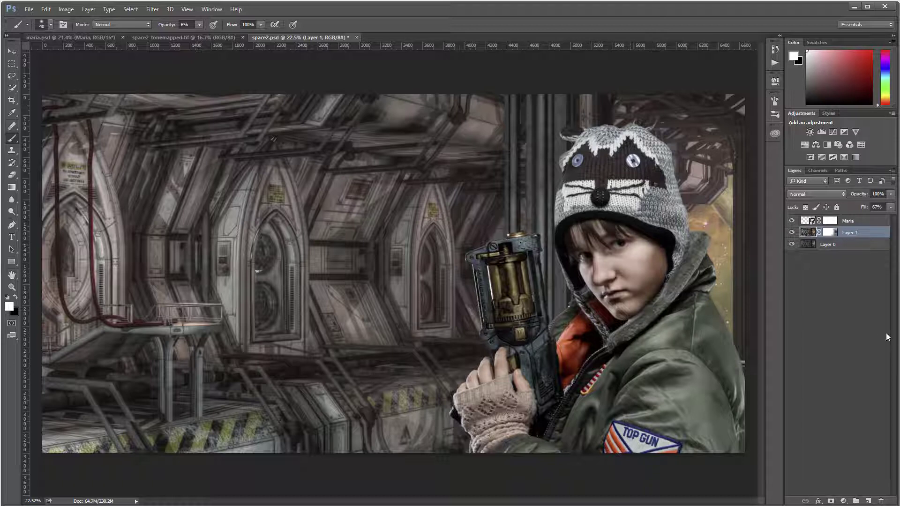
pyautogui.click(868, 501)
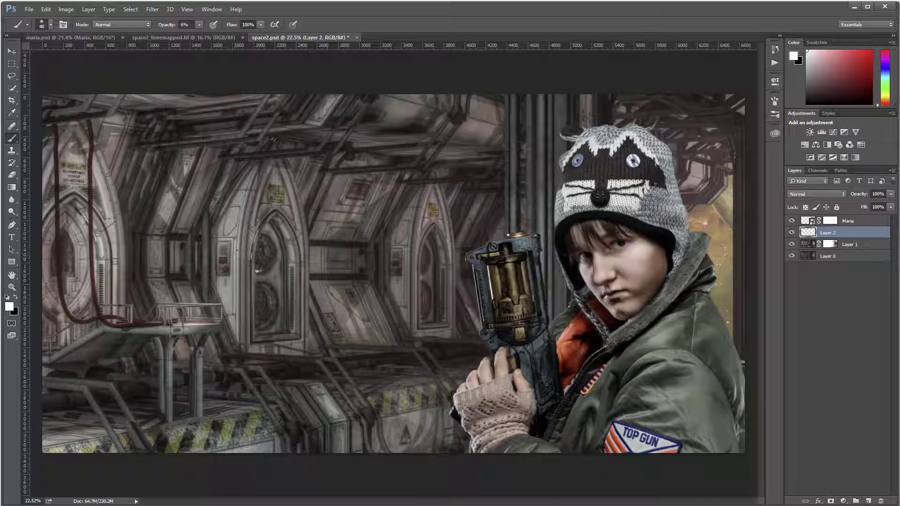
pyautogui.press('0')
# - Paint six straight white beams with a 200 px brush, fanning out from the window behind the figure's collar across the interior
pyautogui.click(724, 240)
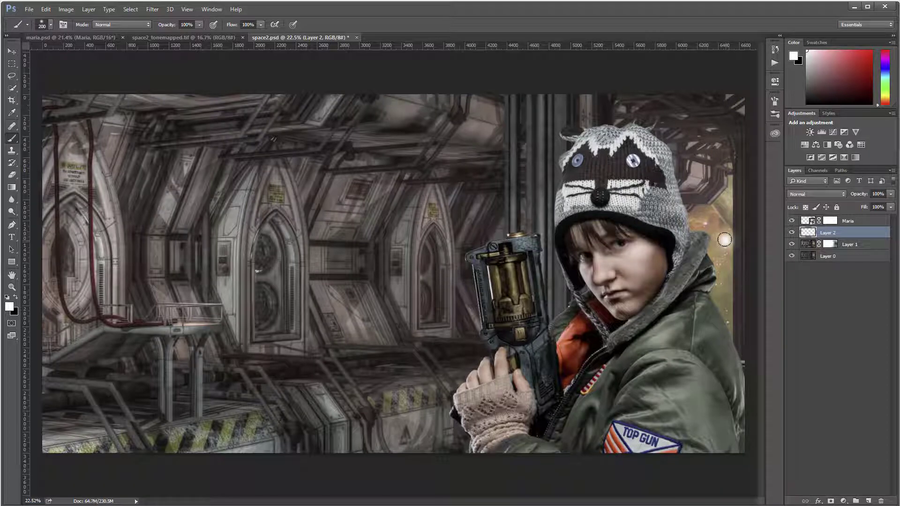
pyautogui.keyDown('shift'); pyautogui.click(200, 377); pyautogui.keyUp('shift')
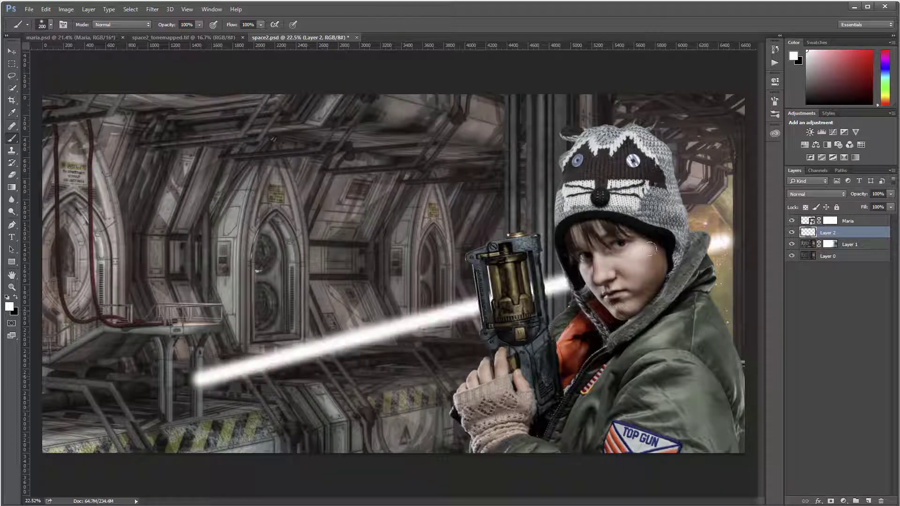
pyautogui.click(721, 275)
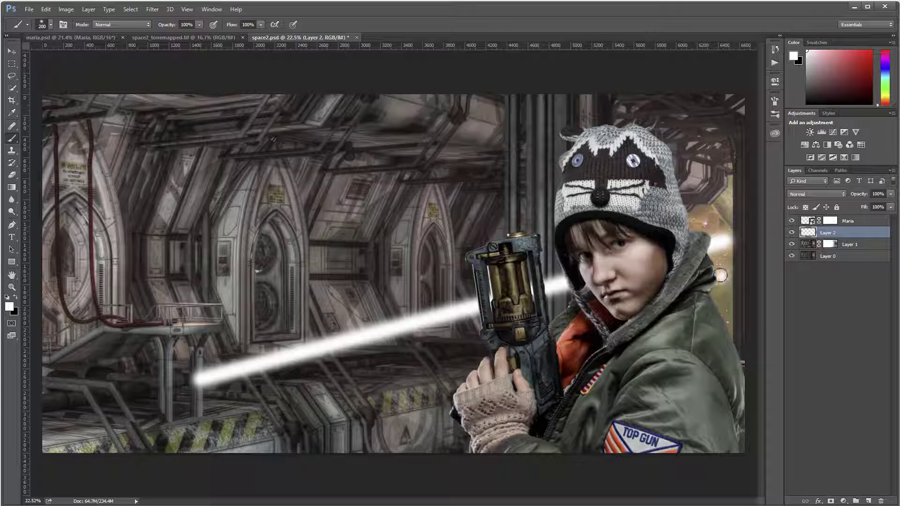
pyautogui.keyDown('shift'); pyautogui.click(325, 108); pyautogui.keyUp('shift')
pyautogui.click(548, 120)
pyautogui.keyDown('shift'); pyautogui.click(697, 228); pyautogui.keyUp('shift')
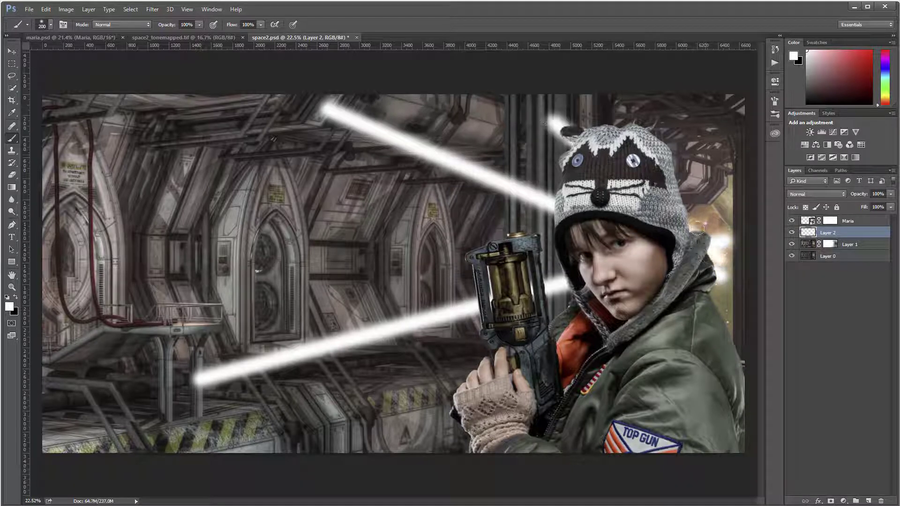
pyautogui.click(732, 274)
pyautogui.keyDown('shift'); pyautogui.click(656, 86); pyautogui.keyUp('shift')
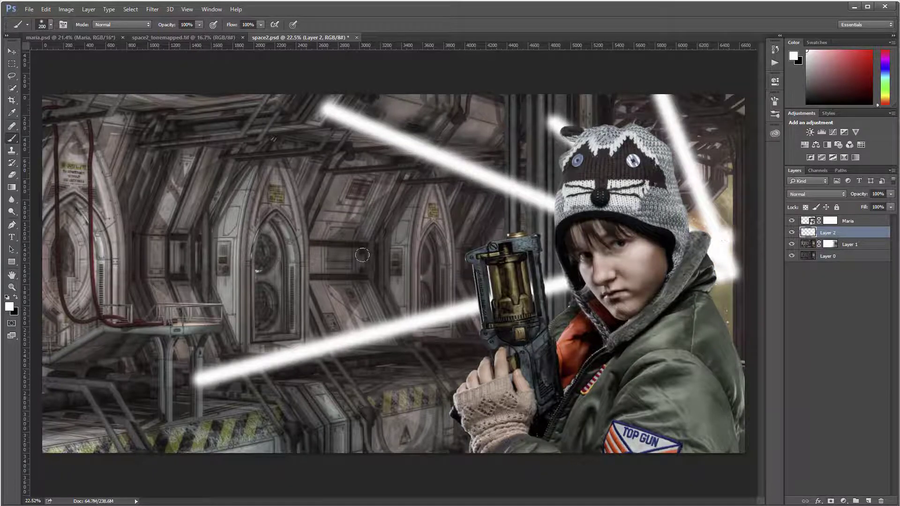
pyautogui.keyDown('shift'); pyautogui.click(306, 258); pyautogui.keyUp('shift')
pyautogui.click(732, 256)
pyautogui.keyDown('shift'); pyautogui.click(280, 454); pyautogui.keyUp('shift')
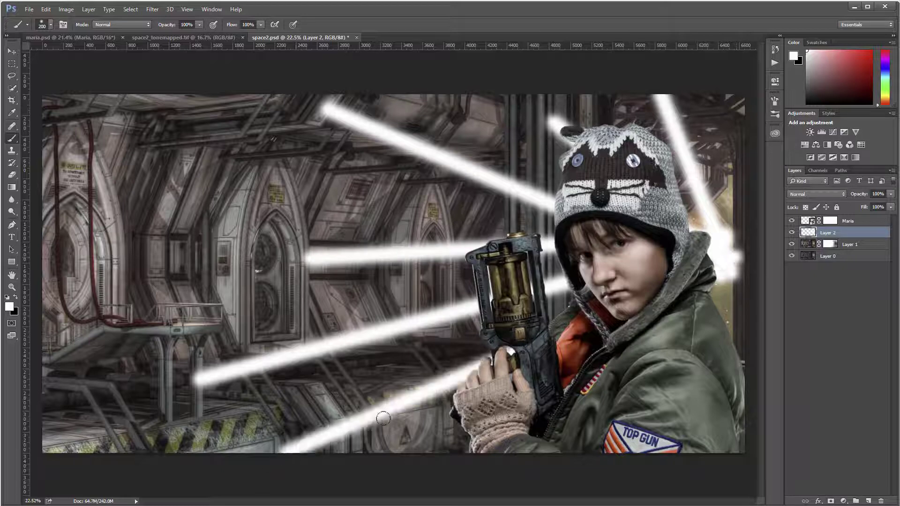
# - Paint six more straight white beams radiating from the window behind the figure, filling the gaps between the existing beams
pyautogui.click(727, 258)
pyautogui.keyDown('shift'); pyautogui.click(421, 452); pyautogui.keyUp('shift')
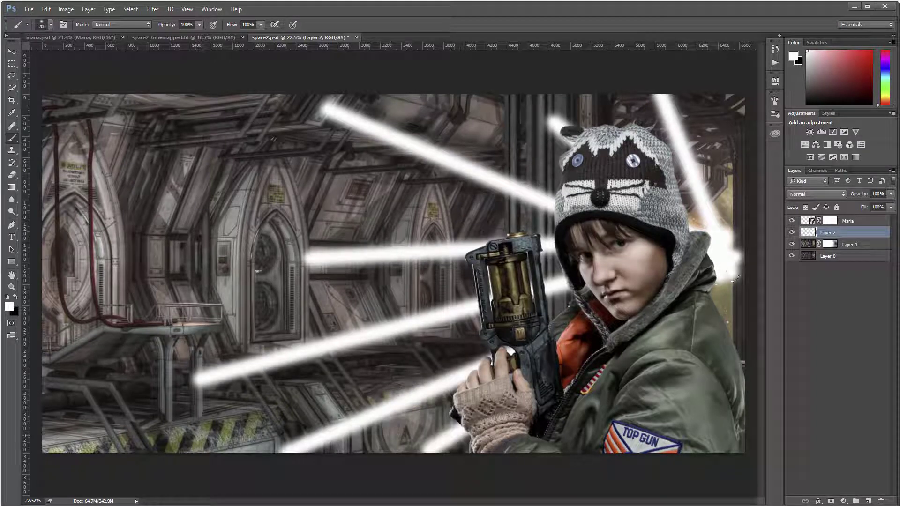
pyautogui.click(723, 295)
pyautogui.keyDown('shift'); pyautogui.click(253, 159); pyautogui.keyUp('shift')
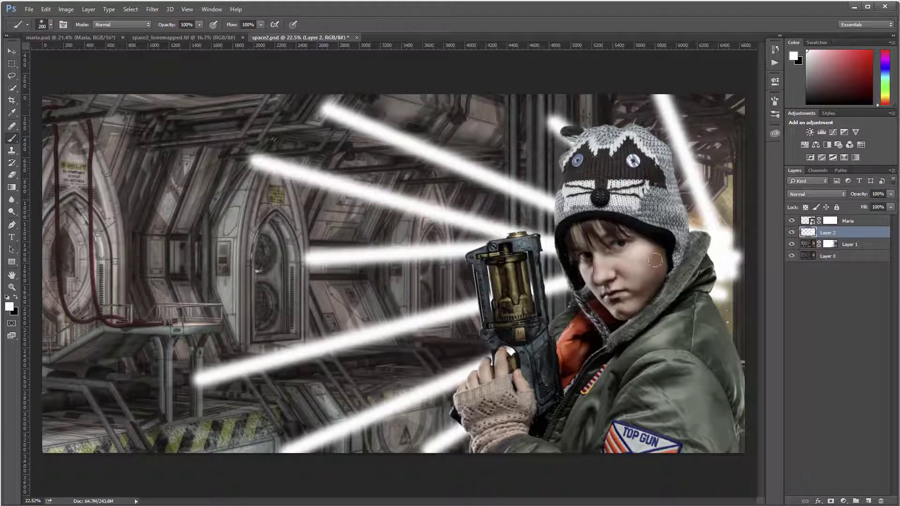
pyautogui.click(655, 260)
pyautogui.keyDown('shift'); pyautogui.click(231, 304); pyautogui.keyUp('shift')
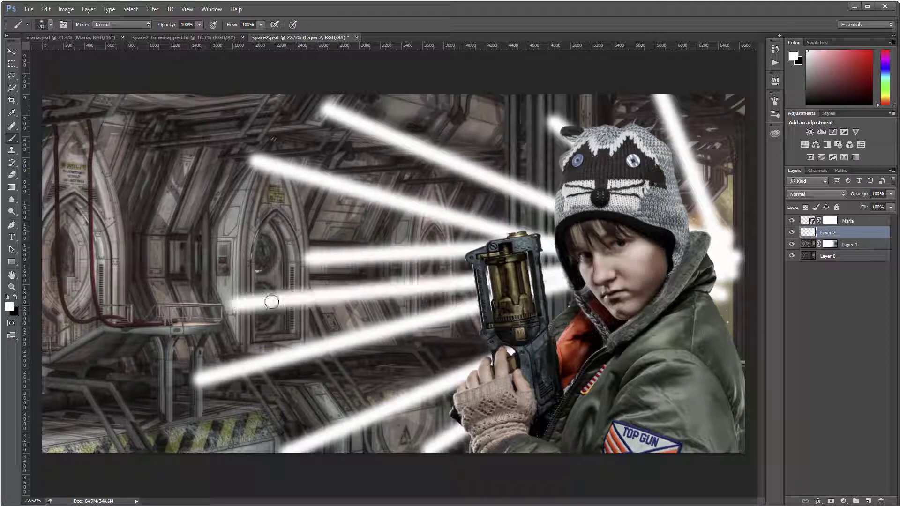
pyautogui.click(694, 211)
pyautogui.keyDown('shift'); pyautogui.click(310, 394); pyautogui.keyUp('shift')
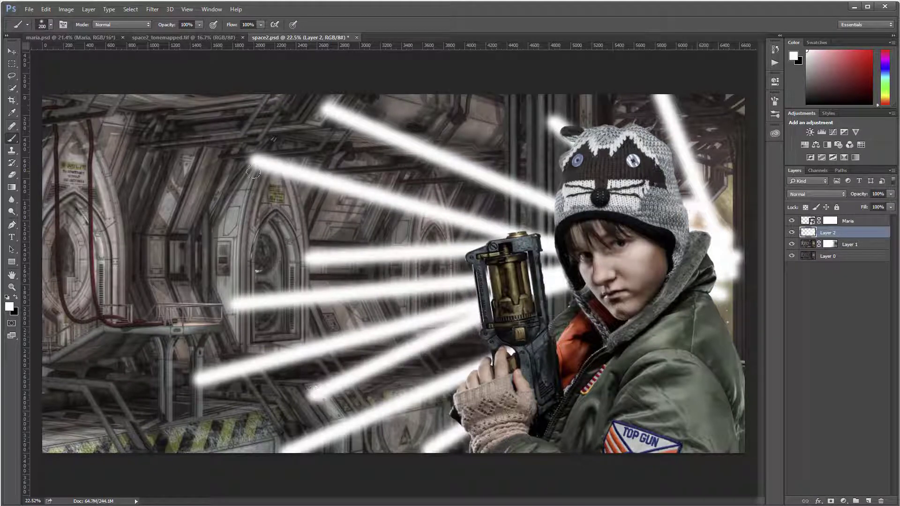
pyautogui.hotkey('ctrl', 'alt', 'f')
pyautogui.click(68, 128)
pyautogui.keyDown('shift'); pyautogui.click(698, 225); pyautogui.keyUp('shift')
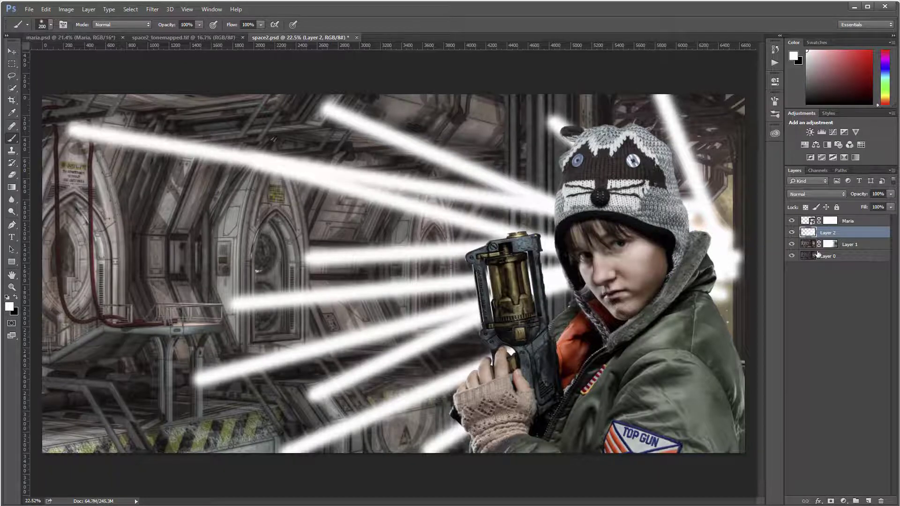
pyautogui.click(462, 84)
pyautogui.keyDown('shift'); pyautogui.click(717, 237); pyautogui.keyUp('shift')
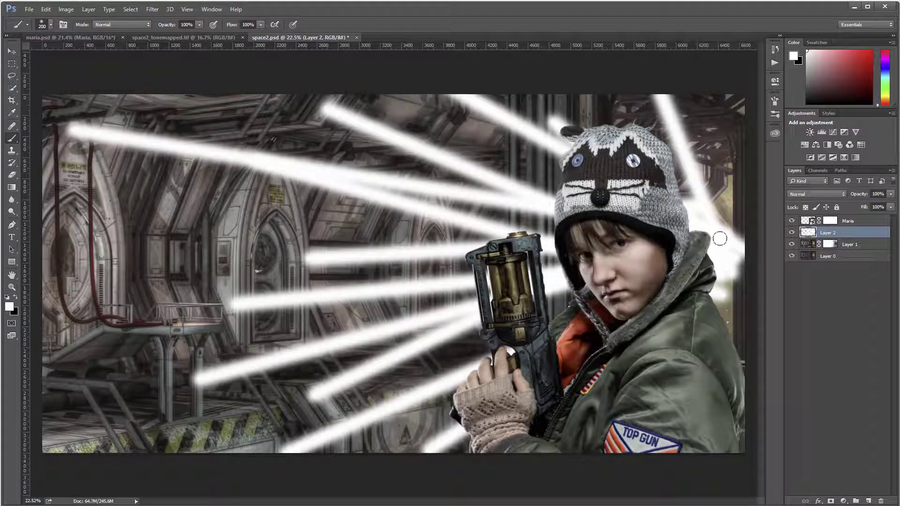
# - Apply a Gaussian Blur to the beam layer, strong enough to turn the hard white strokes into soft, diffuse light
pyautogui.click(158, 12)
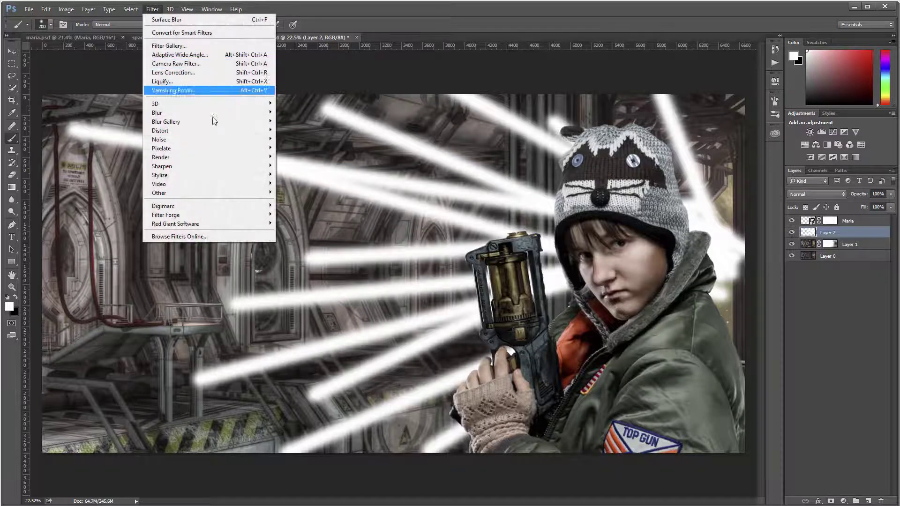
pyautogui.moveTo(159, 116)
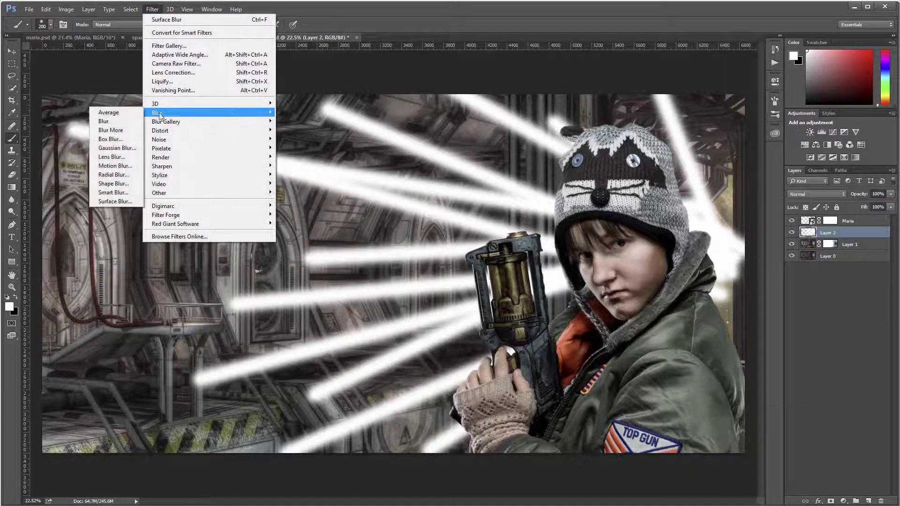
pyautogui.click(117, 148)
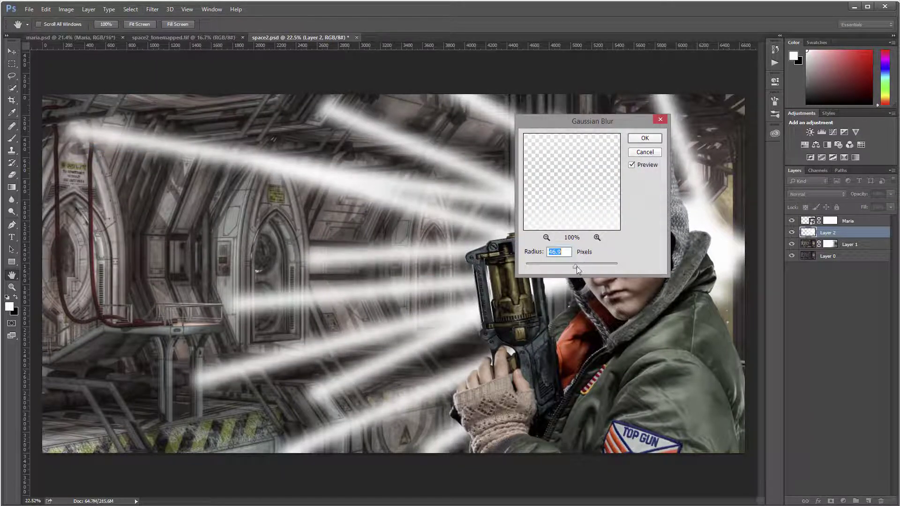
pyautogui.moveTo(577, 266); pyautogui.dragTo(581, 265)
pyautogui.press('Return')
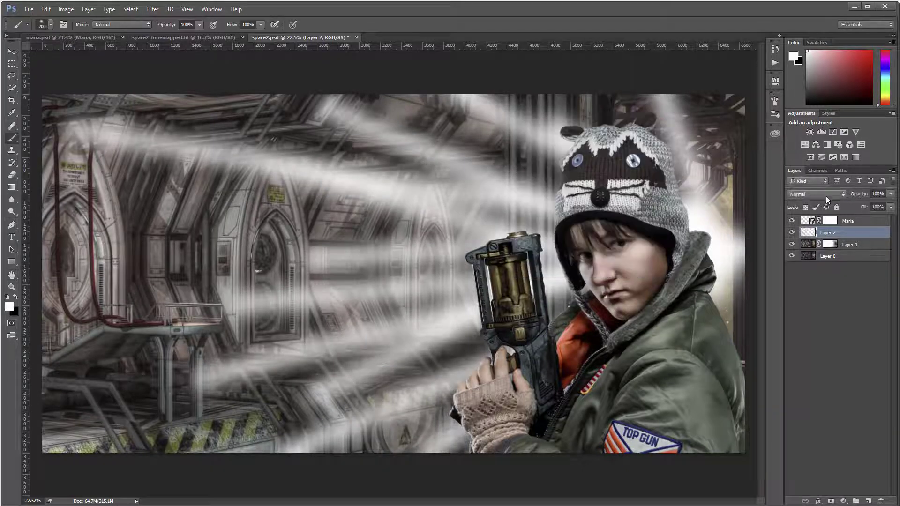
# - Set the beam layer's blend mode to Soft Light and compare the image with the layer hidden and shown
pyautogui.click(826, 193)
pyautogui.click(828, 293)
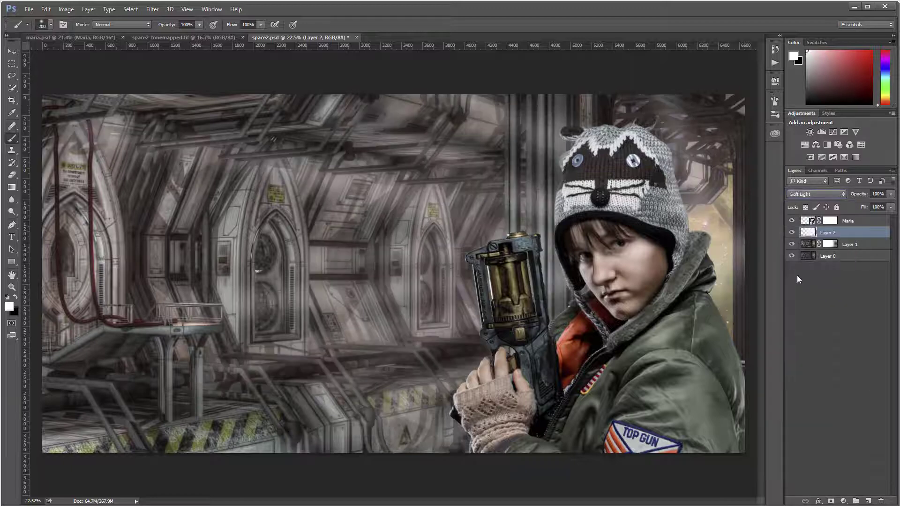
pyautogui.click(791, 232)
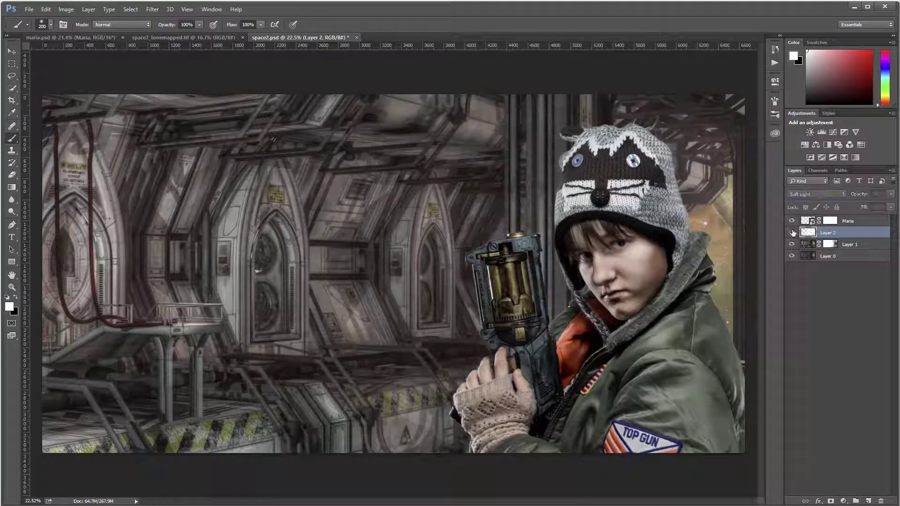
pyautogui.click(792, 232)
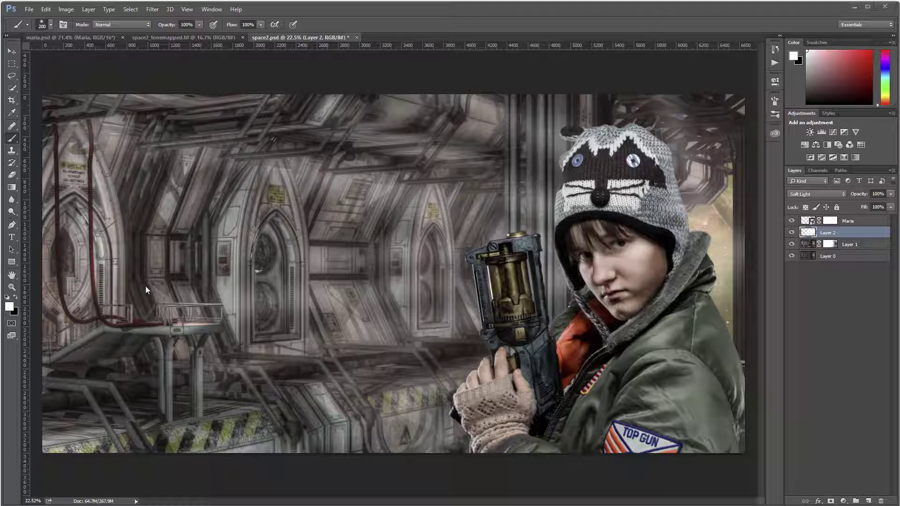
# - Inspect the Alpha 1 channel against the image, hide its overlay and load the channel as a selection
pyautogui.click(817, 170)
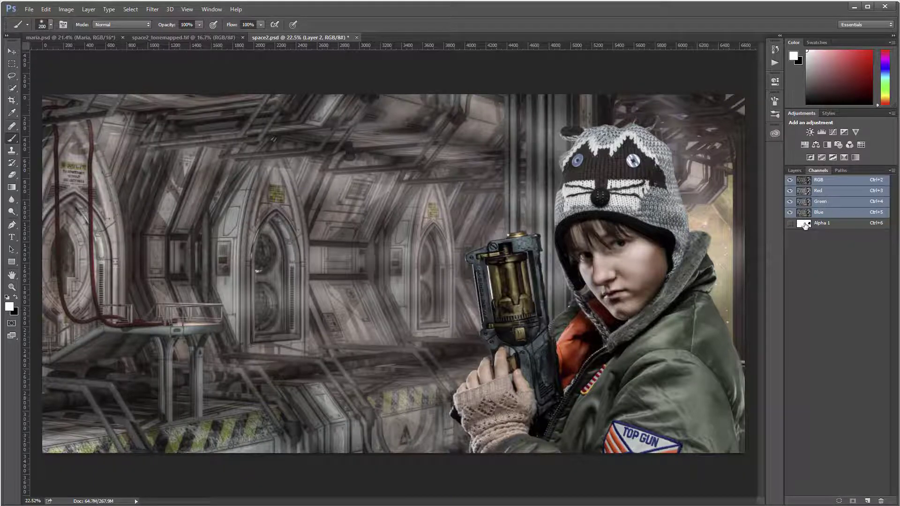
pyautogui.click(804, 225)
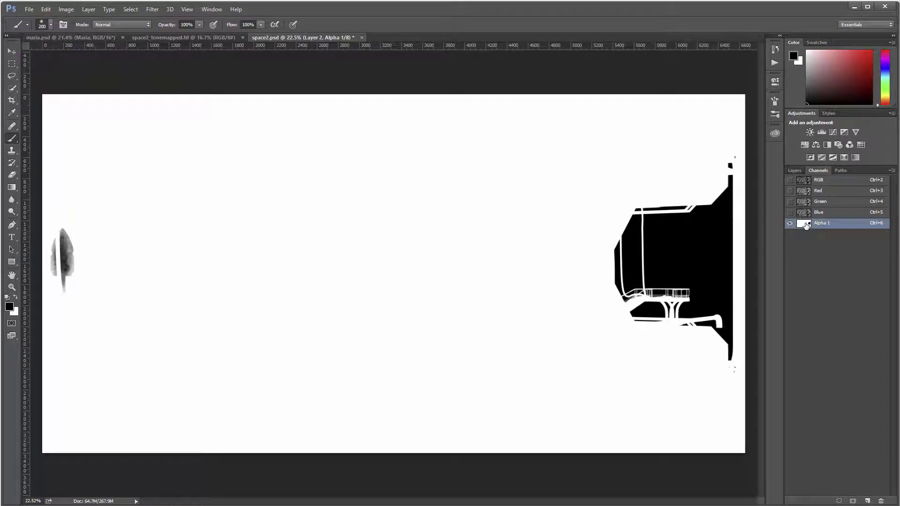
pyautogui.click(789, 179)
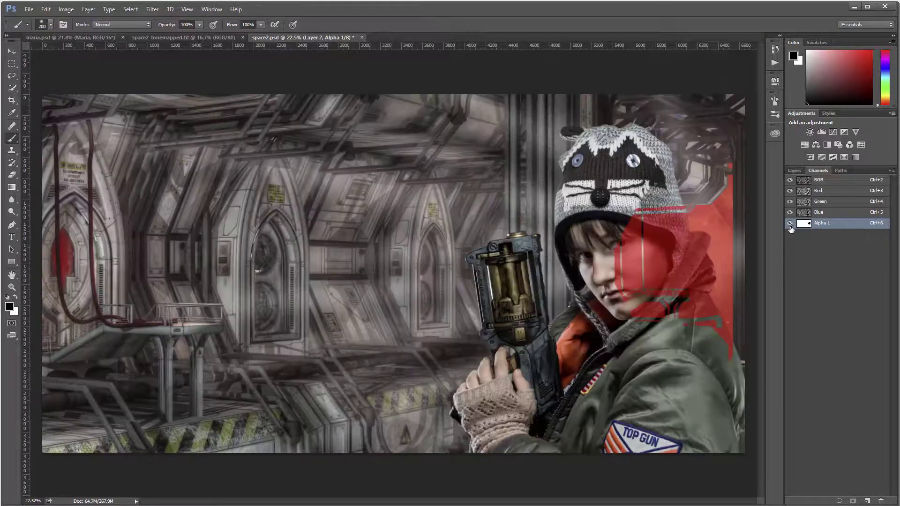
pyautogui.click(790, 223)
pyautogui.keyDown('ctrl'); pyautogui.click(804, 225); pyautogui.keyUp('ctrl')
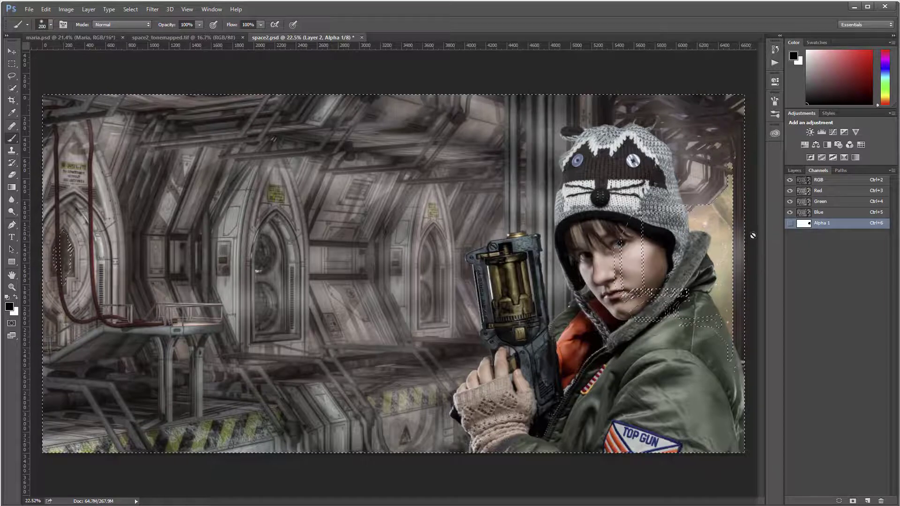
# - Group Layer 1 and Layer 0, and add a layer mask to the group from the Alpha 1 selection
pyautogui.click(792, 170)
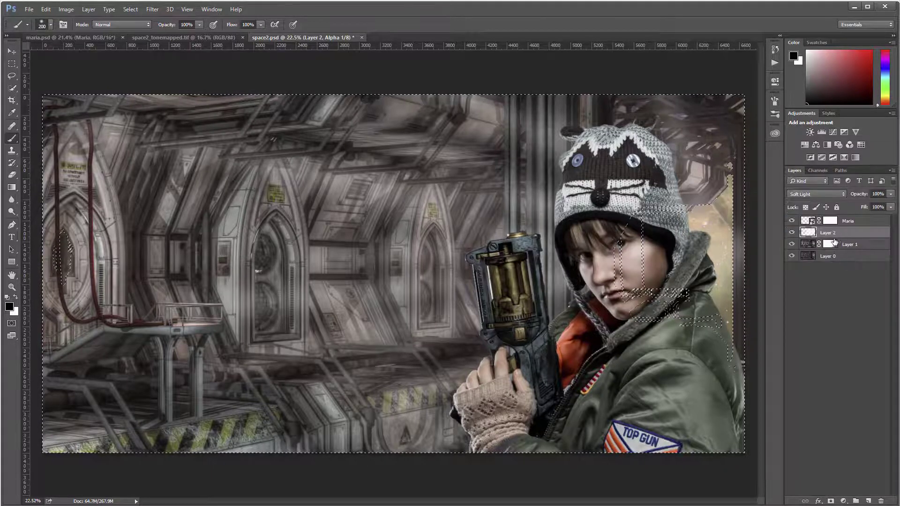
pyautogui.click(806, 246)
pyautogui.press('x')
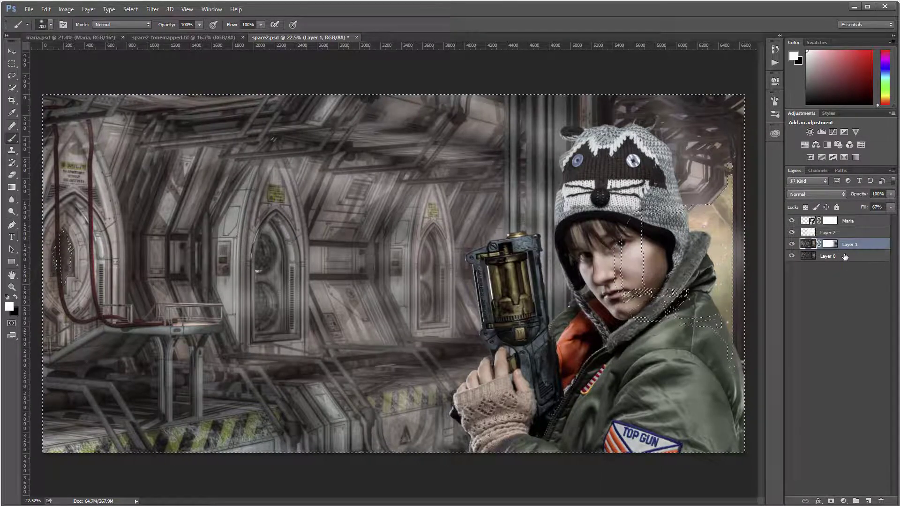
pyautogui.keyDown('shift'); pyautogui.click(844, 256); pyautogui.keyUp('shift')
pyautogui.hotkey('ctrl', 'g')
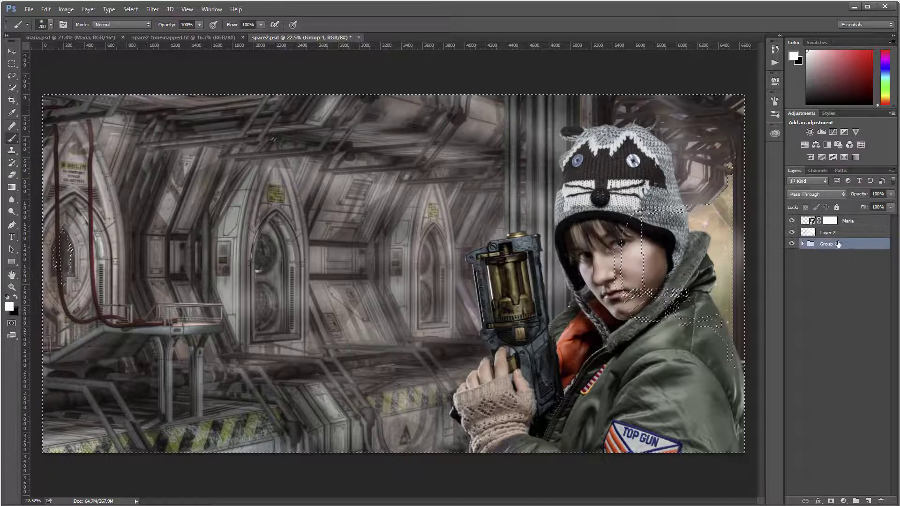
pyautogui.press('x')
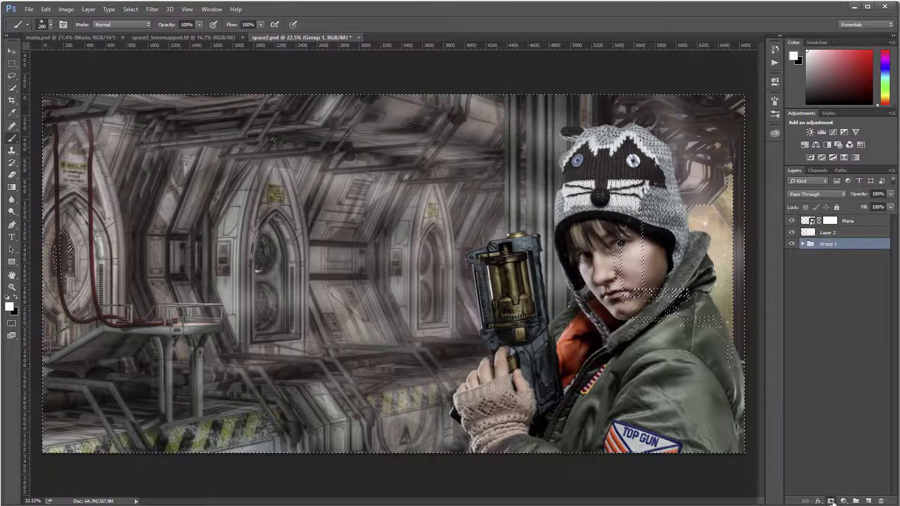
pyautogui.click(830, 500)
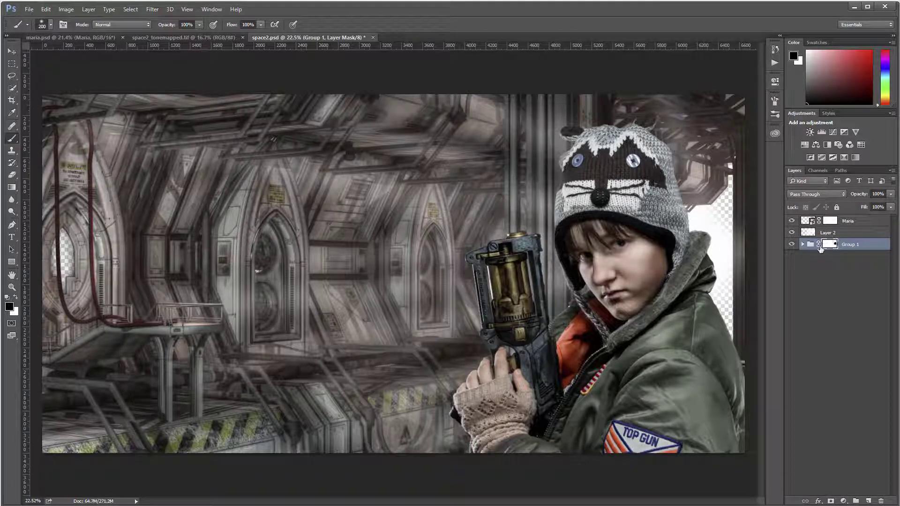
# - Rename the masked background group as Back
pyautogui.doubleClick(854, 244)
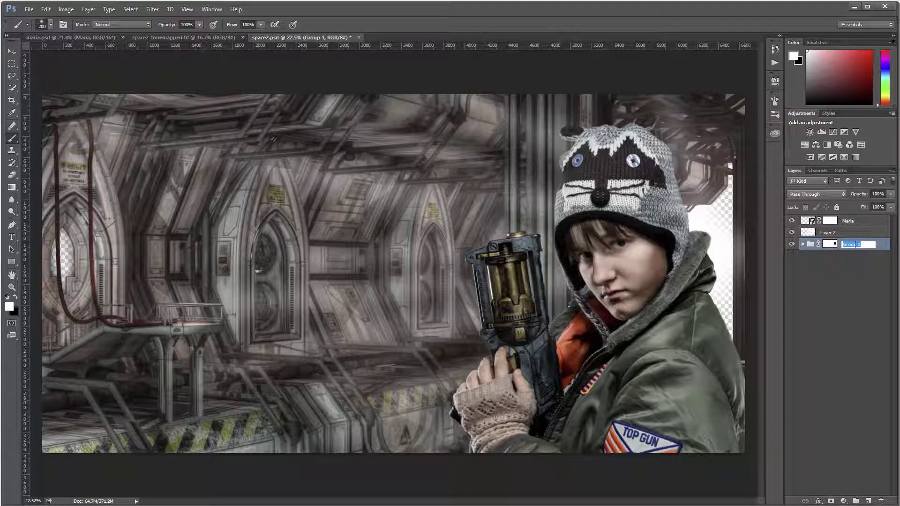
pyautogui.write('Back')
pyautogui.press('Return')
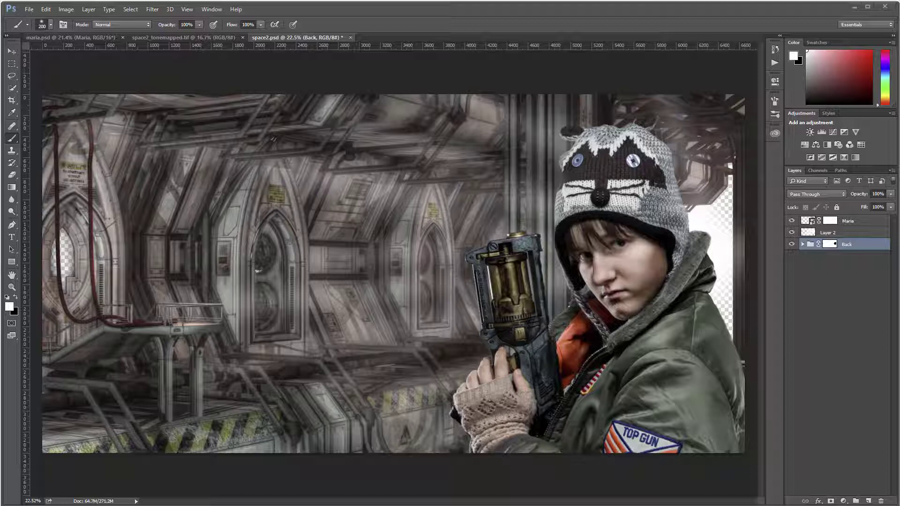
# - Place the planetscape image at about 162% width and 167% height, covering the right half of the scene behind the figure
pyautogui.moveTo(237, 279); pyautogui.dragTo(238, 279)
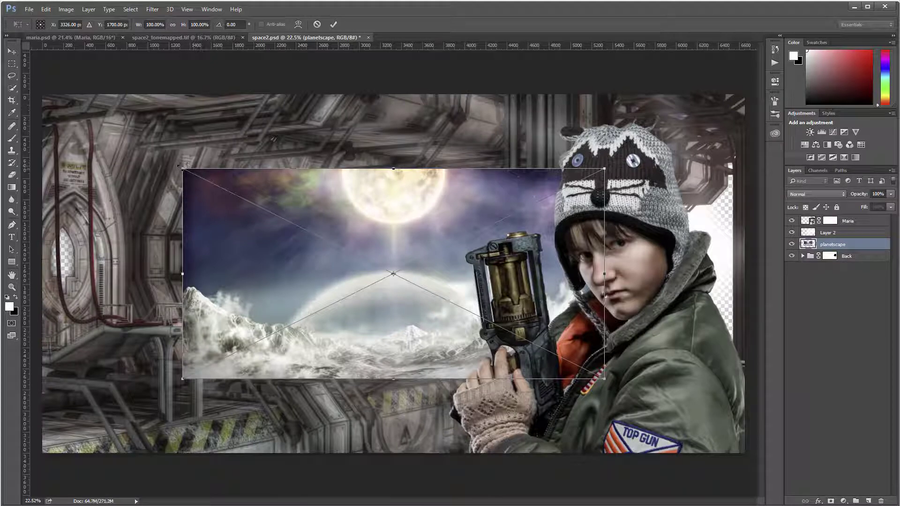
pyautogui.moveTo(179, 166); pyautogui.dragTo(39, 96)
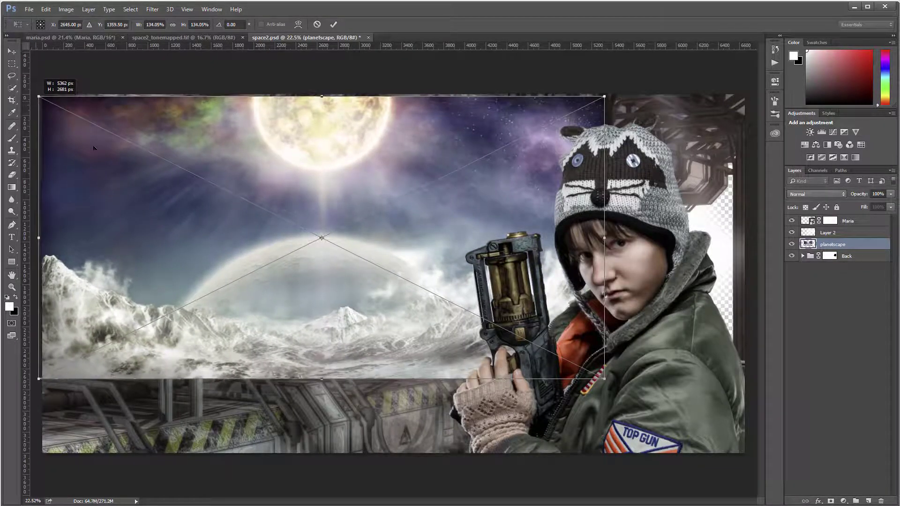
pyautogui.moveTo(606, 382); pyautogui.dragTo(744, 453)
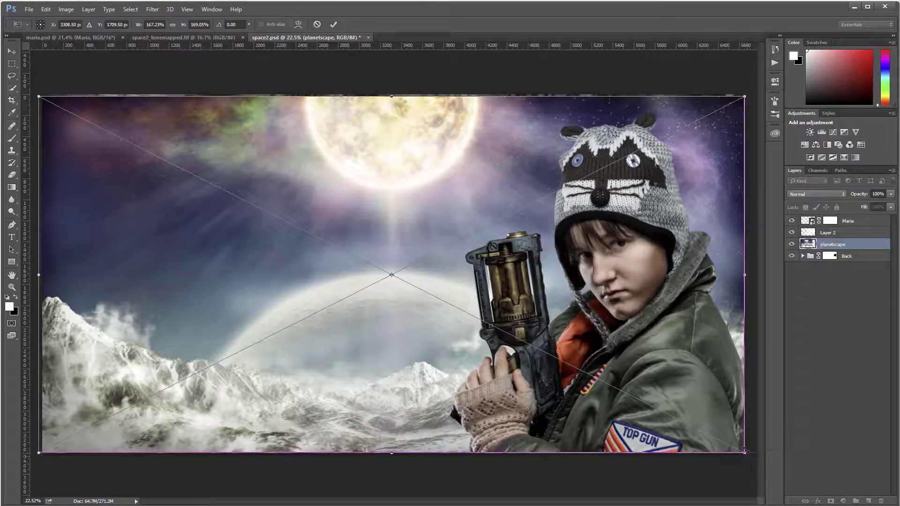
pyautogui.moveTo(468, 232); pyautogui.dragTo(733, 256)
pyautogui.moveTo(330, 116); pyautogui.dragTo(356, 121)
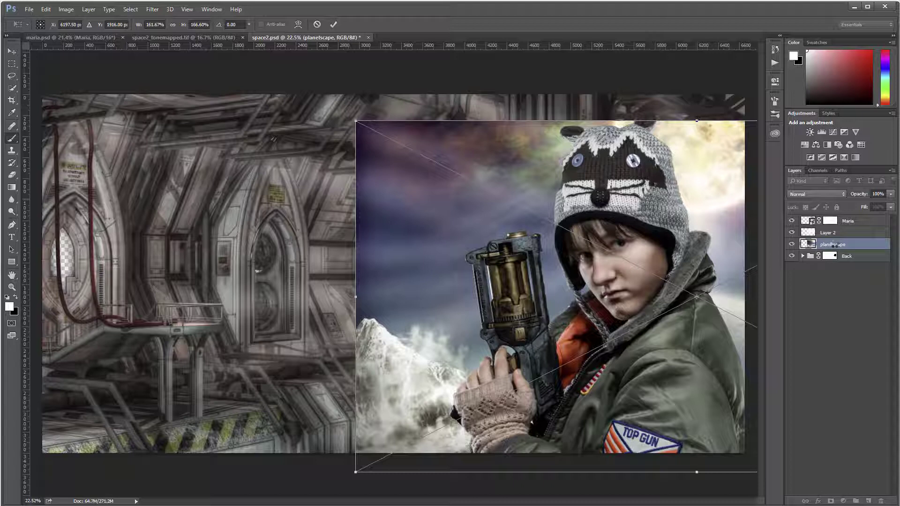
pyautogui.press('Return')
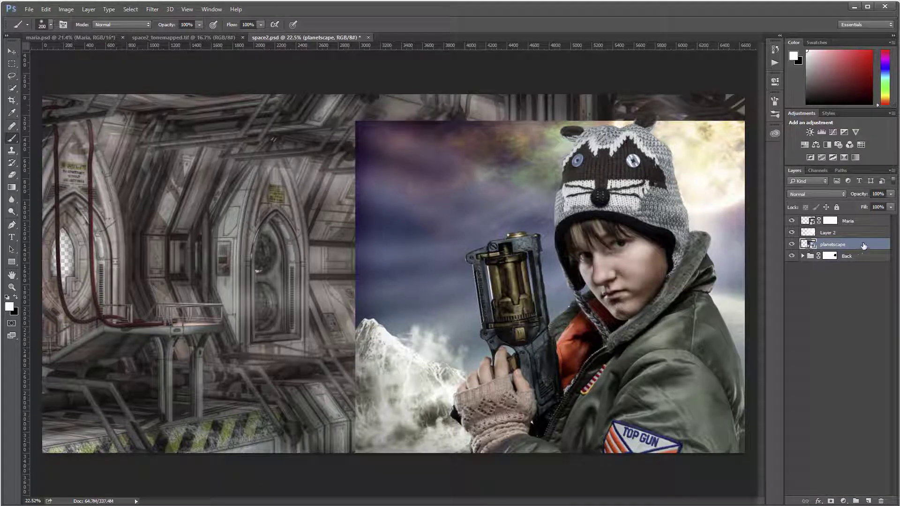
# - Rasterize the planetscape layer and move it beneath the Back group
pyautogui.rightClick(863, 245)
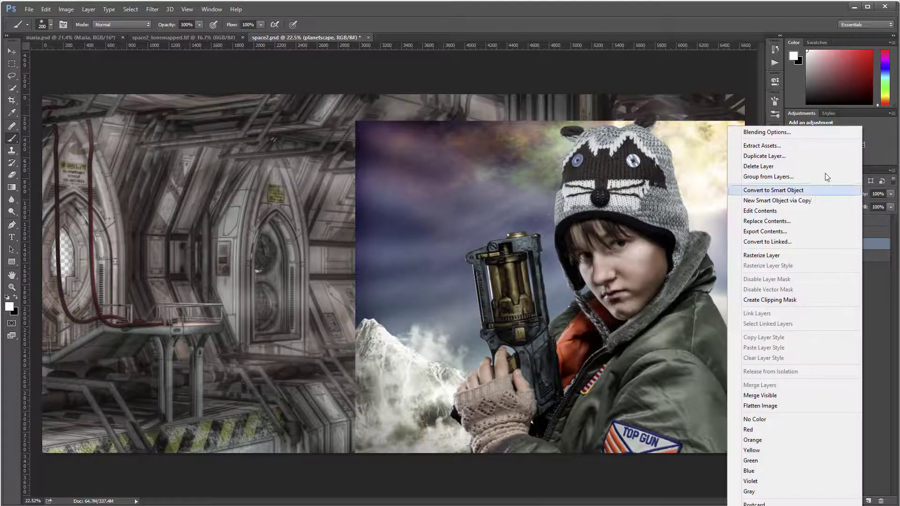
pyautogui.click(814, 255)
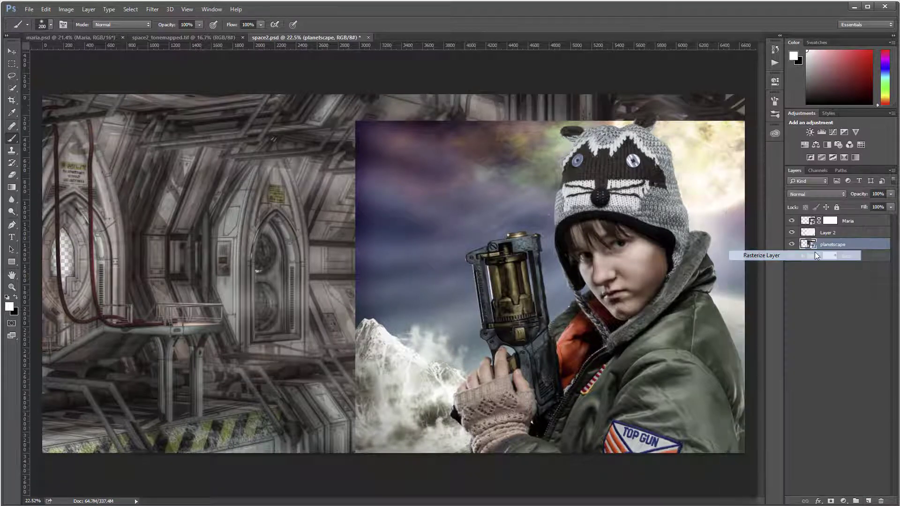
pyautogui.moveTo(821, 244); pyautogui.dragTo(815, 260)
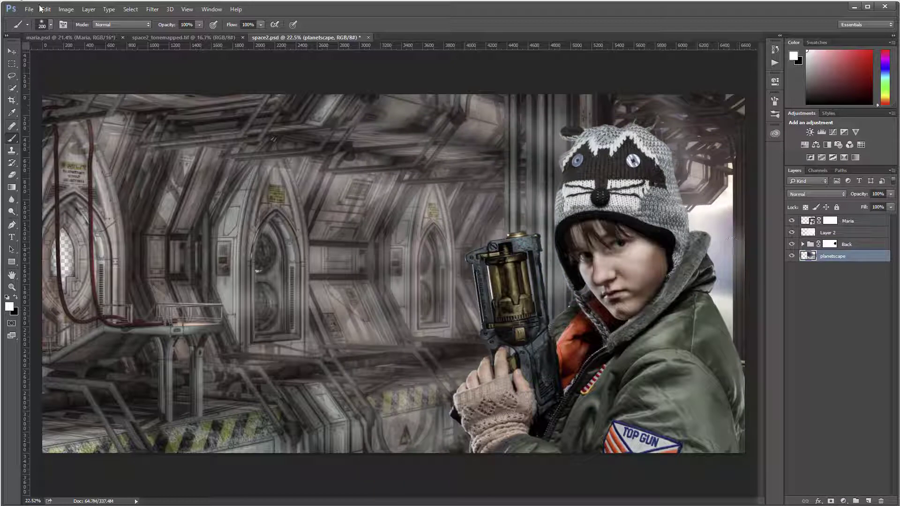
# - Shift the planetscape slightly up within the right window, and duplicate it with the copy moved behind the small left window
pyautogui.click(13, 51)
pyautogui.moveTo(715, 261)
pyautogui.mouseDown()
pyautogui.moveTo(724, 261)
pyautogui.moveTo(692, 257)
pyautogui.moveTo(703, 209)
pyautogui.moveTo(720, 207)
pyautogui.moveTo(693, 253)
pyautogui.moveTo(689, 304)
pyautogui.moveTo(738, 377)
pyautogui.moveTo(702, 253)
pyautogui.moveTo(744, 229)
pyautogui.moveTo(760, 237)
pyautogui.moveTo(720, 237)
pyautogui.moveTo(715, 245)
pyautogui.mouseUp()
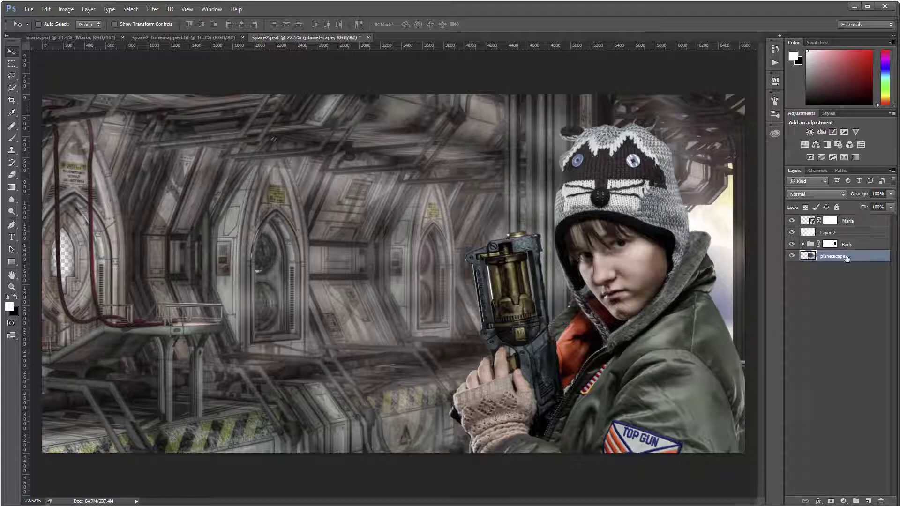
pyautogui.hotkey('ctrl', 'j')
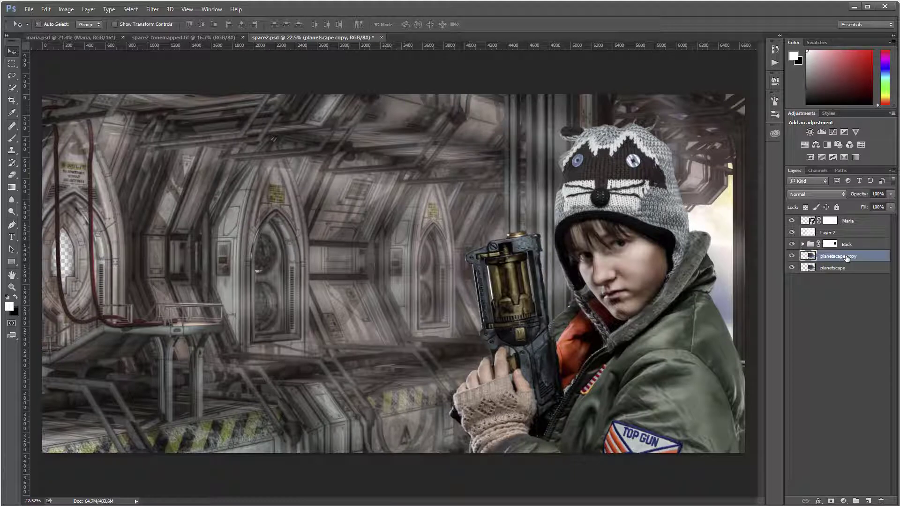
pyautogui.moveTo(279, 237); pyautogui.dragTo(112, 216)
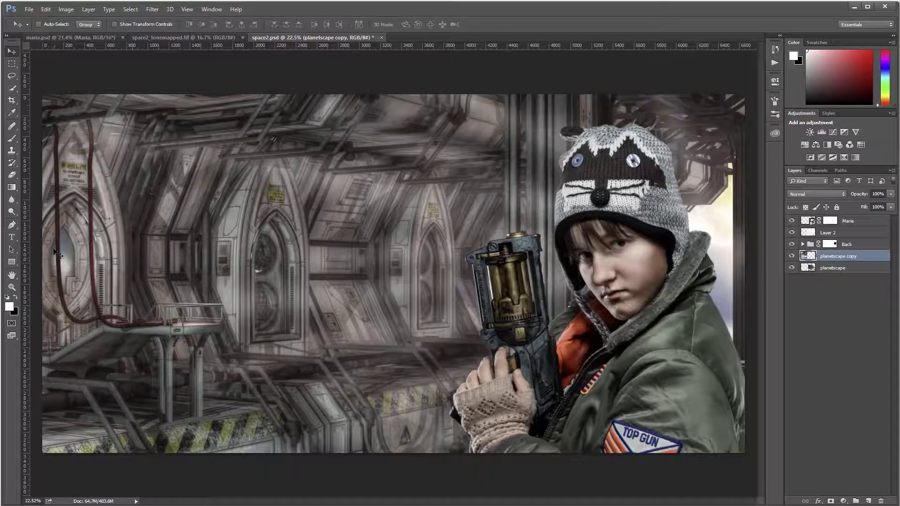
# - Merge the planetscape layer and its copy into a single layer
pyautogui.keyDown('shift'); pyautogui.click(842, 268); pyautogui.keyUp('shift')
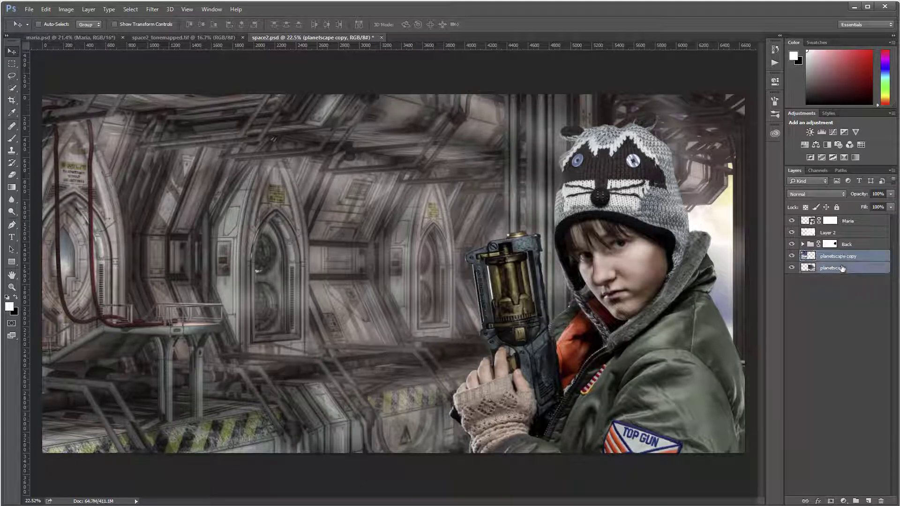
pyautogui.hotkey('ctrl', 'e')
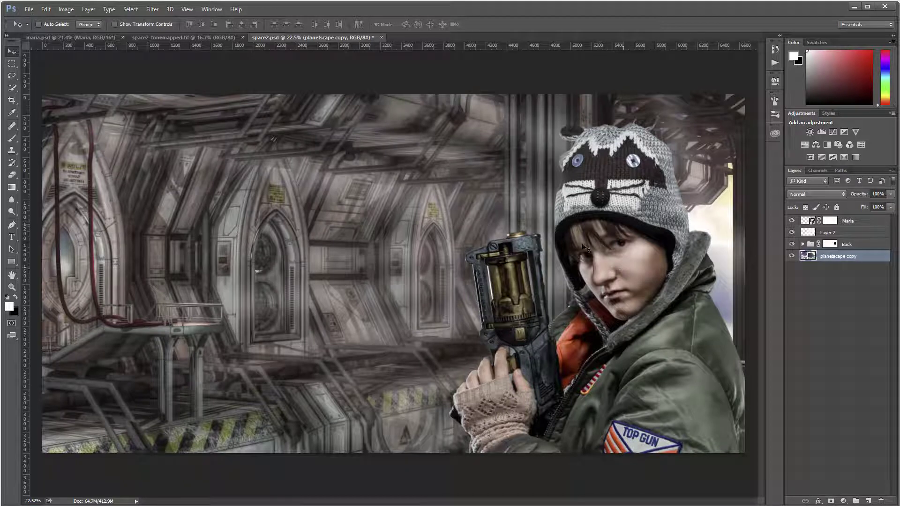
# - Add a new layer above the Back group and choose the 1796 px smoke brush with white as the painting colour
pyautogui.click(871, 246)
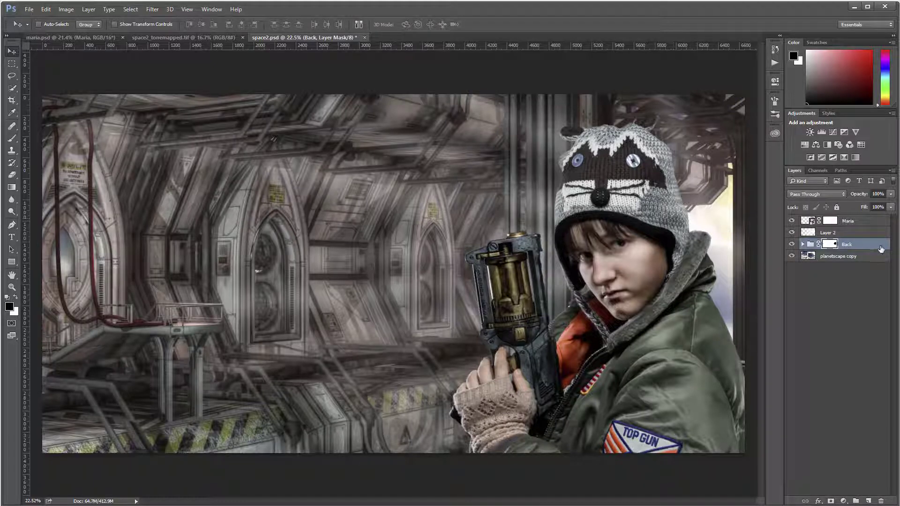
pyautogui.click(867, 501)
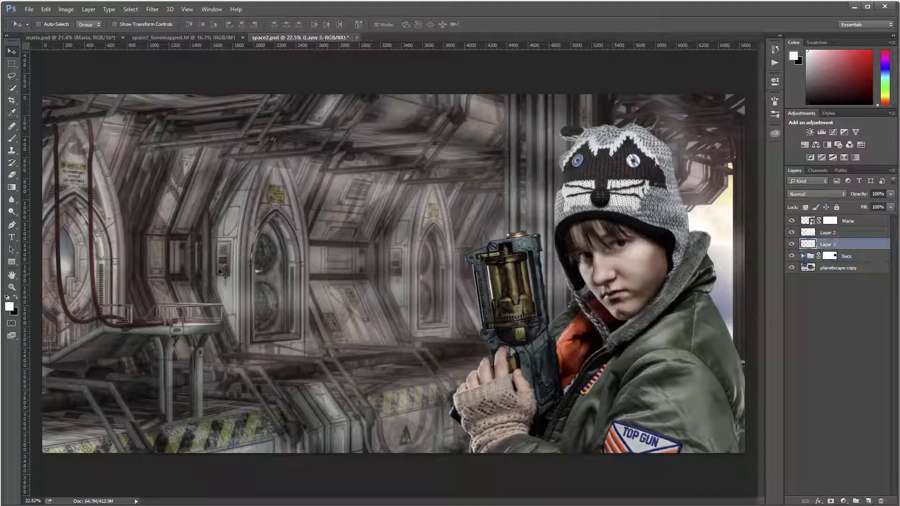
pyautogui.press('x')
pyautogui.click(11, 137)
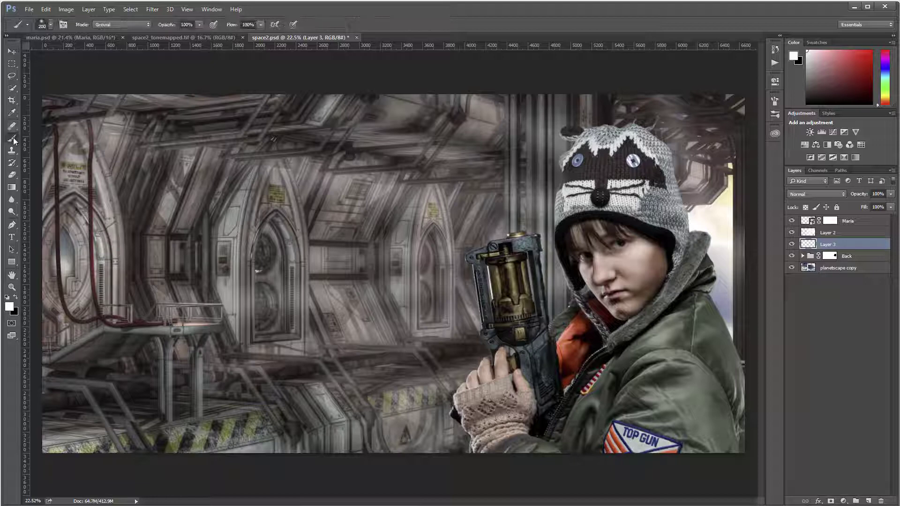
pyautogui.rightClick(452, 212)
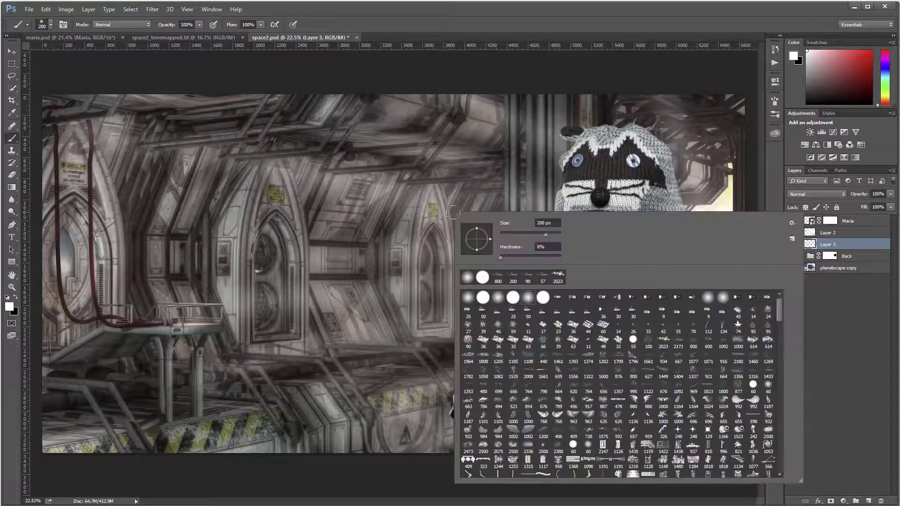
pyautogui.click(634, 357)
pyautogui.click(404, 420)
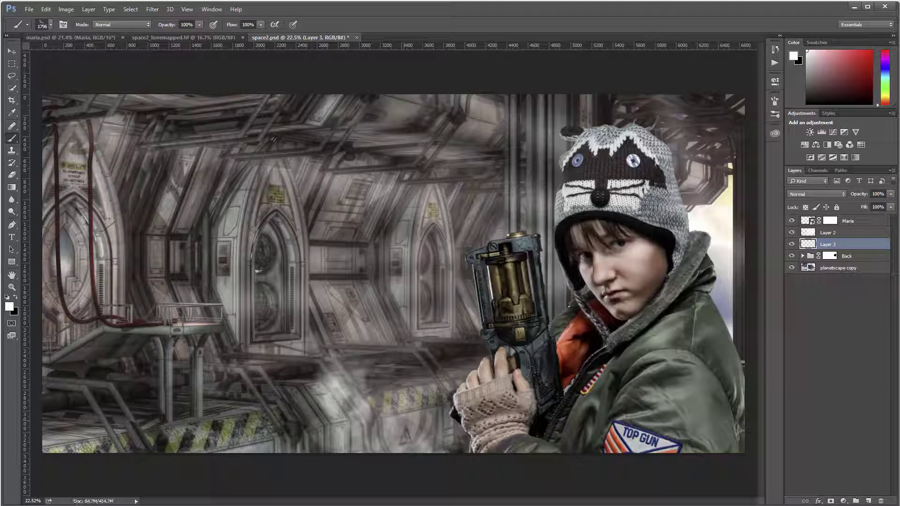
pyautogui.hotkey('ctrl', 'z')
# - Dab white smoke around the figure's shoulders, gloved hand and hat on the new layer behind the figure
pyautogui.click(697, 386)
pyautogui.click(697, 386)
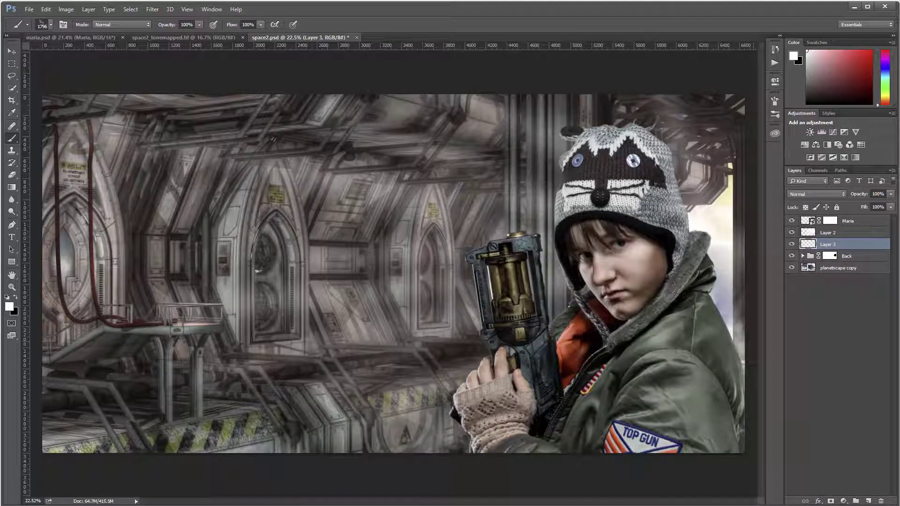
pyautogui.click(698, 333)
pyautogui.click(545, 433)
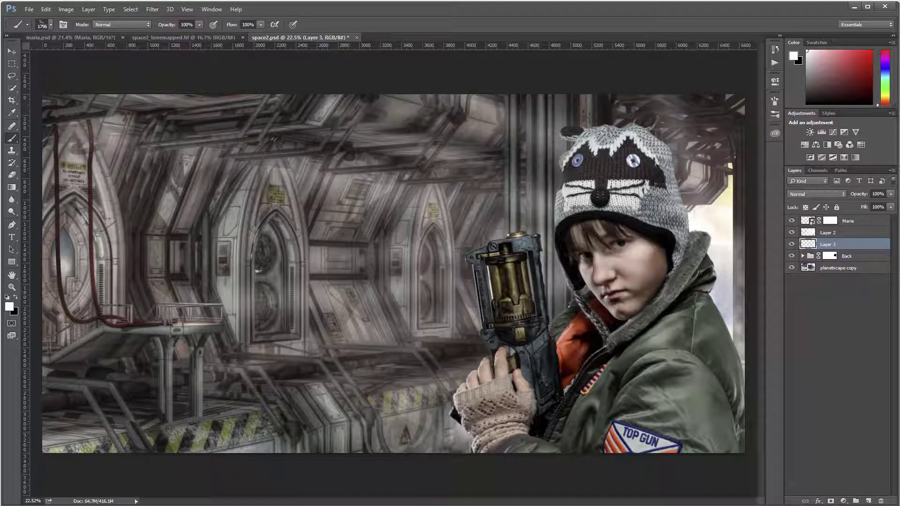
pyautogui.click(490, 471)
pyautogui.click(624, 328)
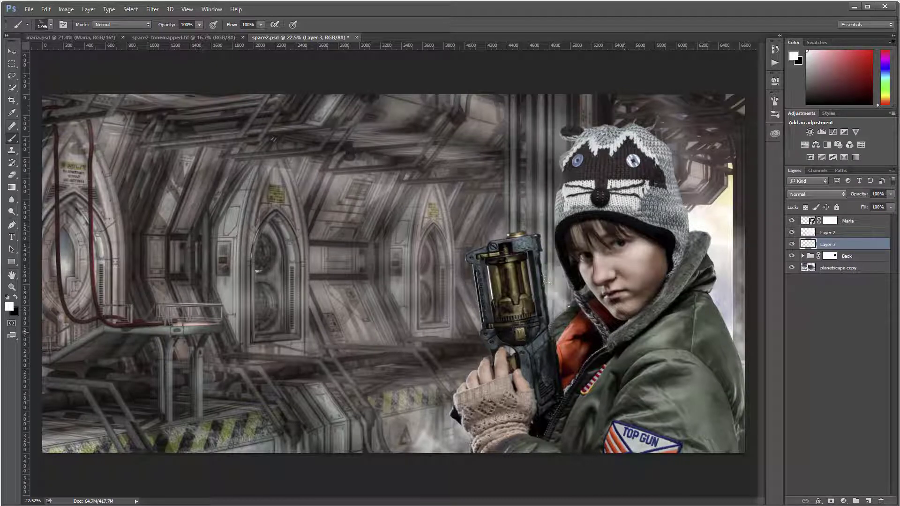
pyautogui.click(604, 340)
pyautogui.click(703, 213)
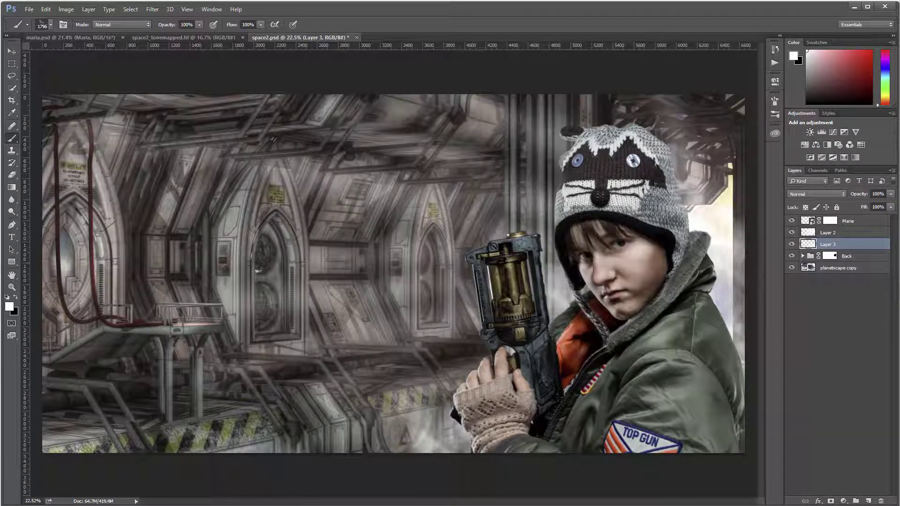
pyautogui.click(565, 152)
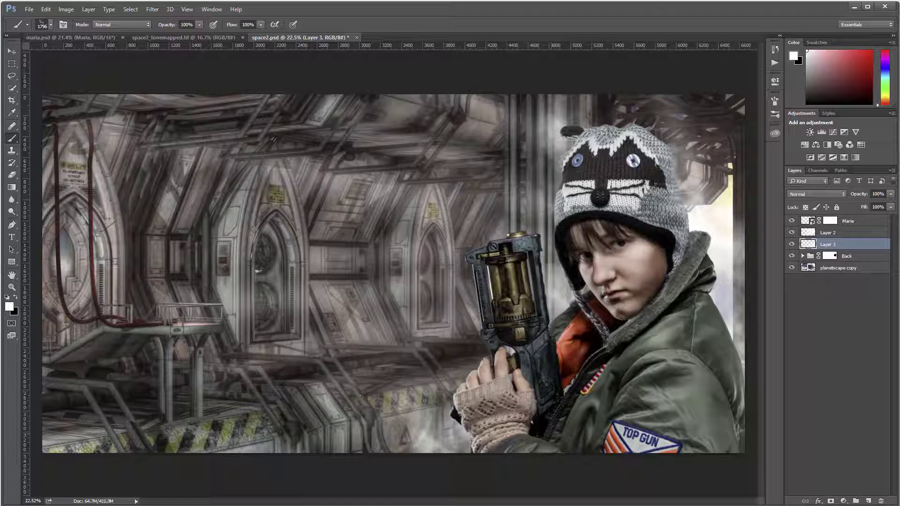
# - Switch to the 1393 px smoke brush and dab fog along the floor between the striped ledge and the glove
pyautogui.rightClick(392, 258)
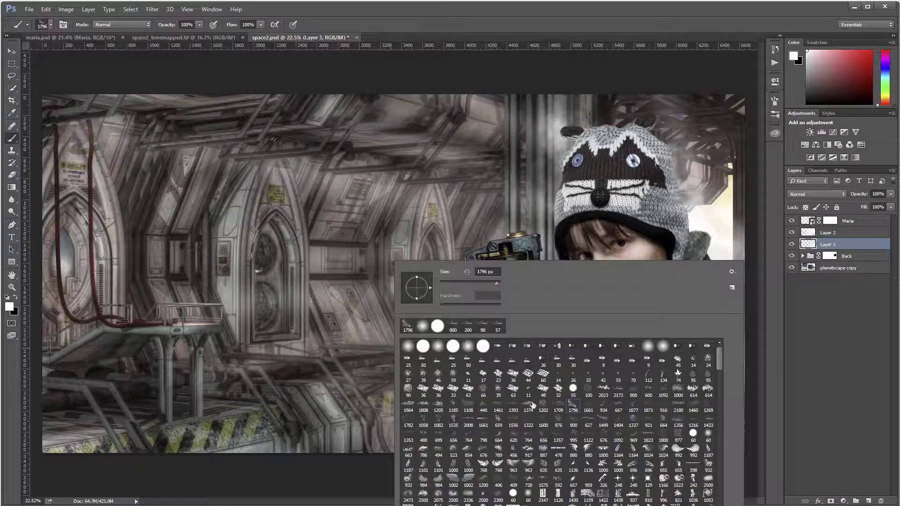
pyautogui.click(301, 444)
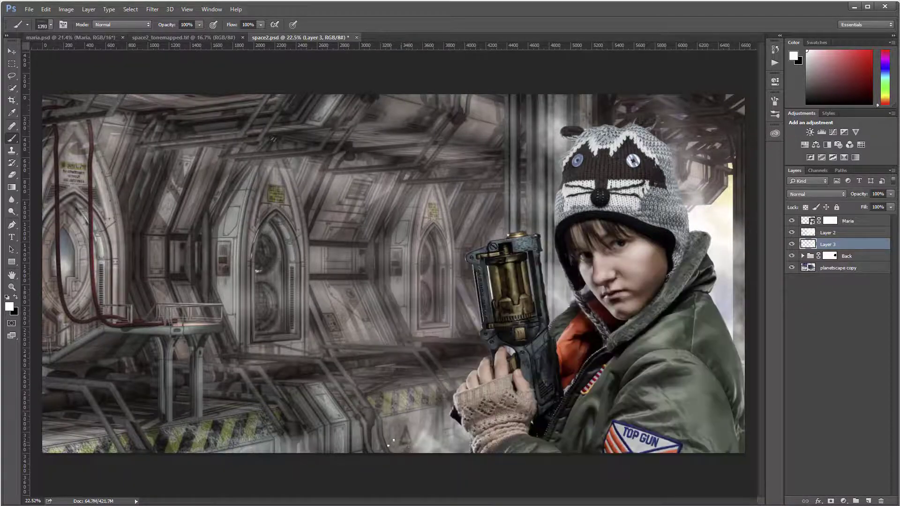
pyautogui.click(390, 444)
pyautogui.click(390, 448)
pyautogui.click(455, 416)
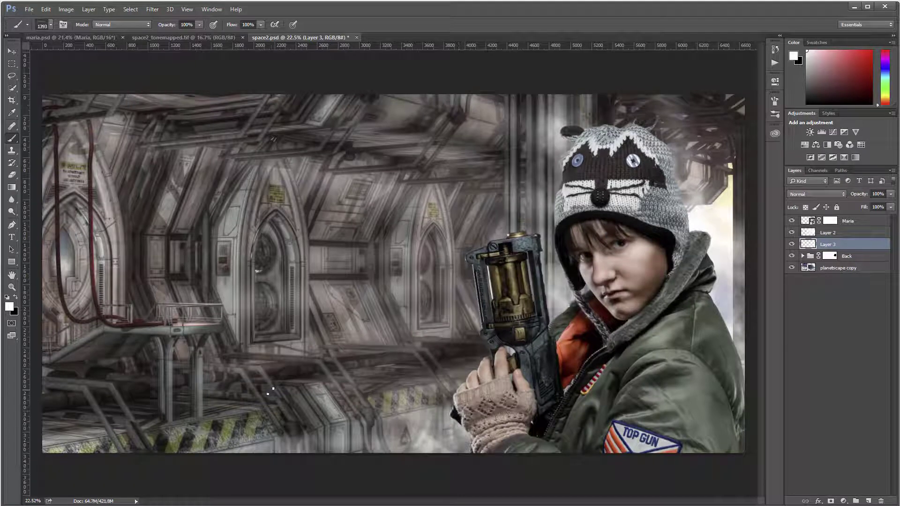
# - Enlarge the smoke brush to 2300 px and spread fog over the walkway, the floor and the area behind the gun
pyautogui.press(']')
pyautogui.press(']')
pyautogui.press(']')
pyautogui.press(']')
pyautogui.press(']')
pyautogui.press(']')
pyautogui.press(']')
pyautogui.press(']')
pyautogui.moveTo(137, 439)
pyautogui.mouseDown()
pyautogui.moveTo(266, 443)
pyautogui.moveTo(368, 413)
pyautogui.moveTo(450, 367)
pyautogui.moveTo(401, 422)
pyautogui.moveTo(347, 387)
pyautogui.moveTo(130, 319)
pyautogui.mouseUp()
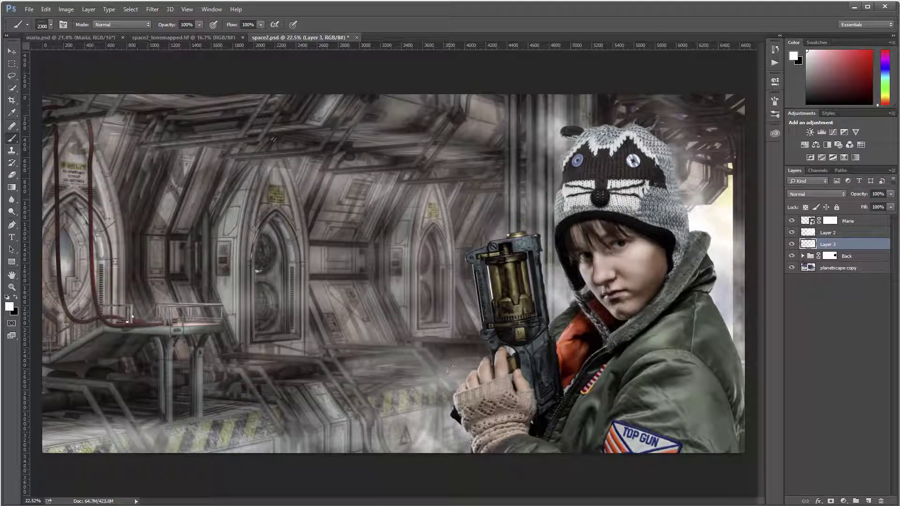
pyautogui.click(78, 352)
pyautogui.click(146, 340)
pyautogui.click(102, 397)
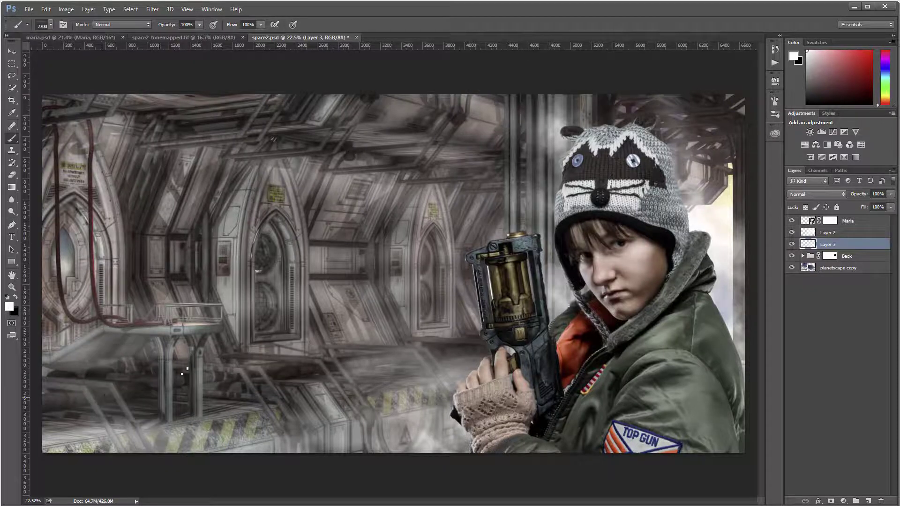
pyautogui.click(485, 318)
pyautogui.click(461, 380)
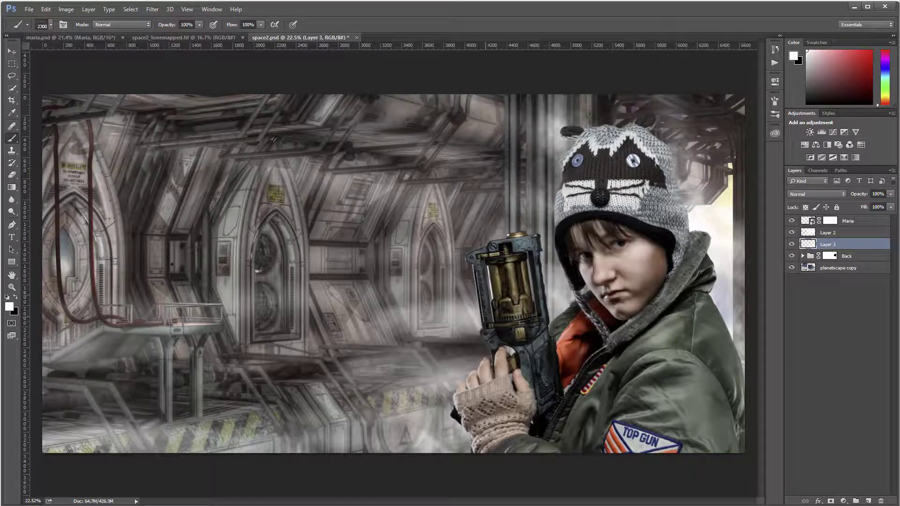
# - Dab smoke over the small left window and the red hoses above it
pyautogui.click(93, 272)
pyautogui.click(65, 123)
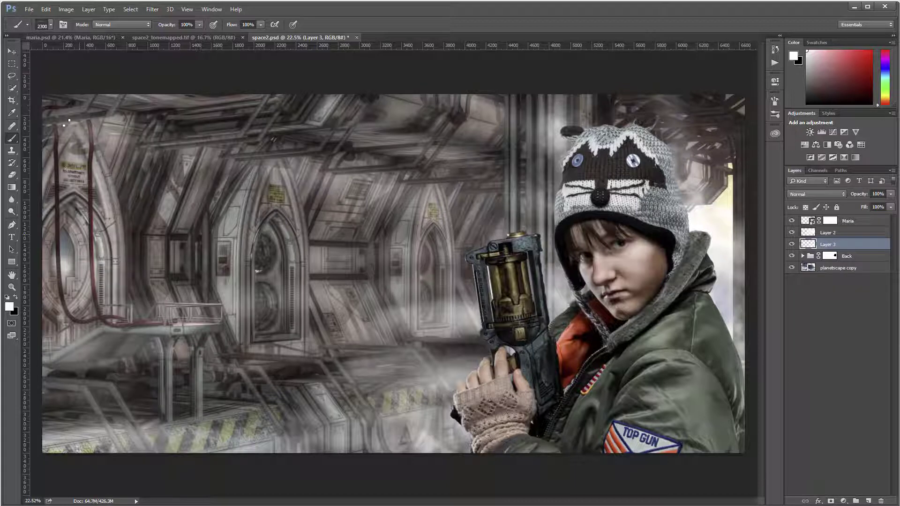
pyautogui.click(87, 184)
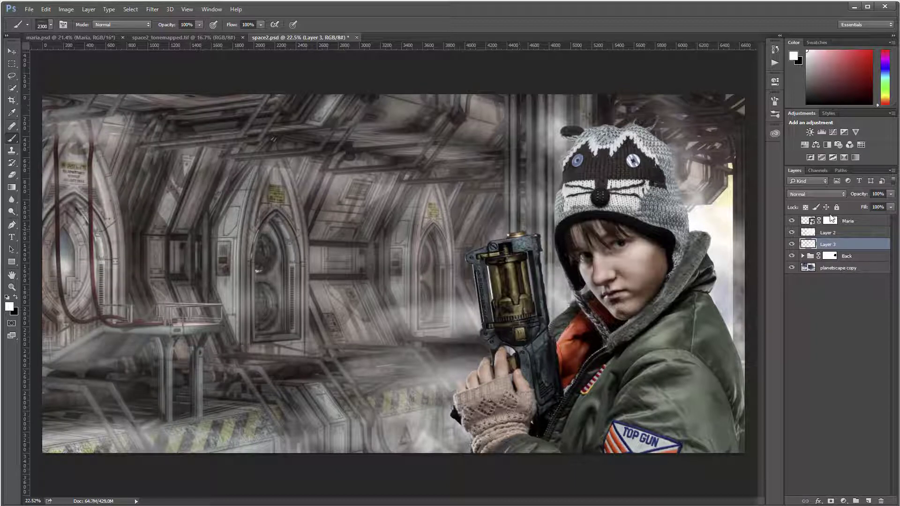
# - Add a new layer above the Maria layer and choose the 1535 px smoke brush
pyautogui.click(862, 221)
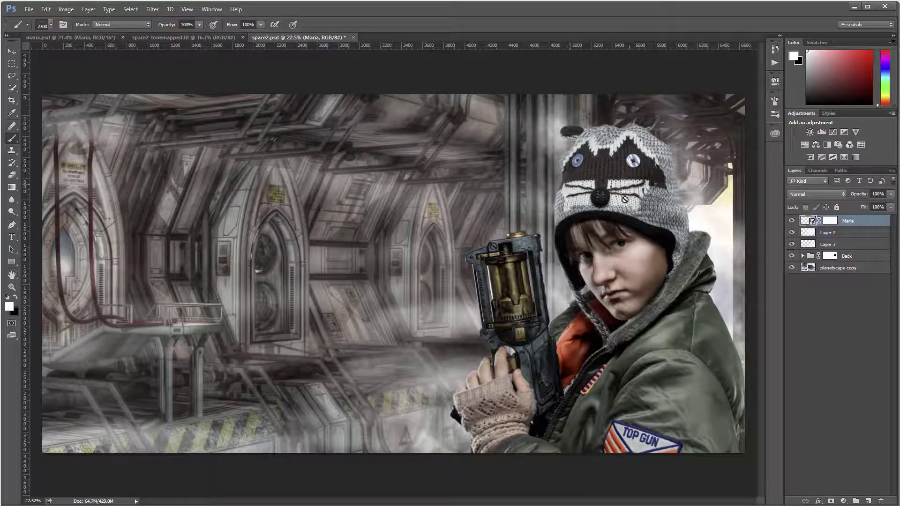
pyautogui.click(867, 500)
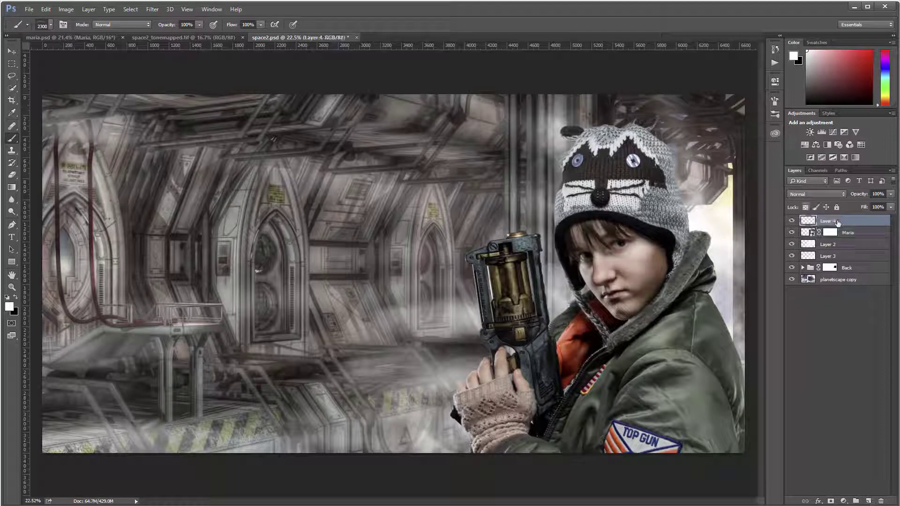
pyautogui.rightClick(419, 244)
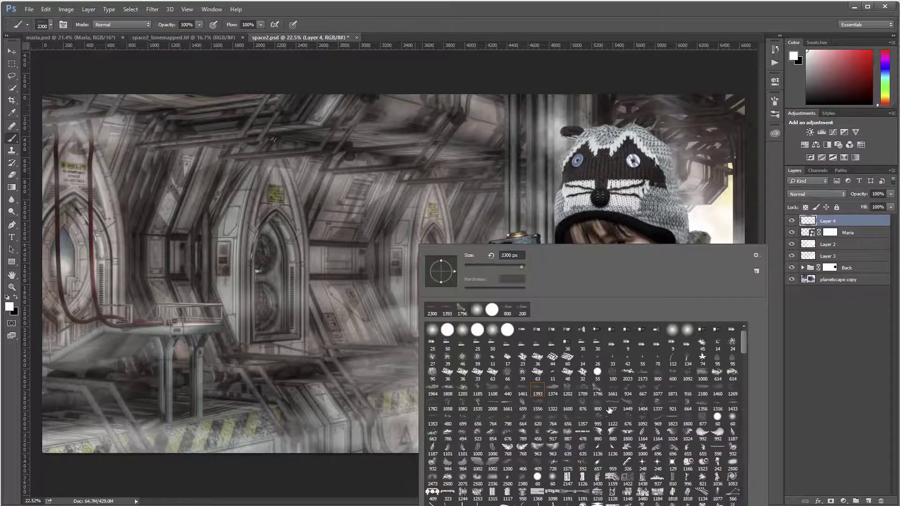
pyautogui.click(476, 403)
pyautogui.click(370, 443)
pyautogui.hotkey('ctrl', 'z')
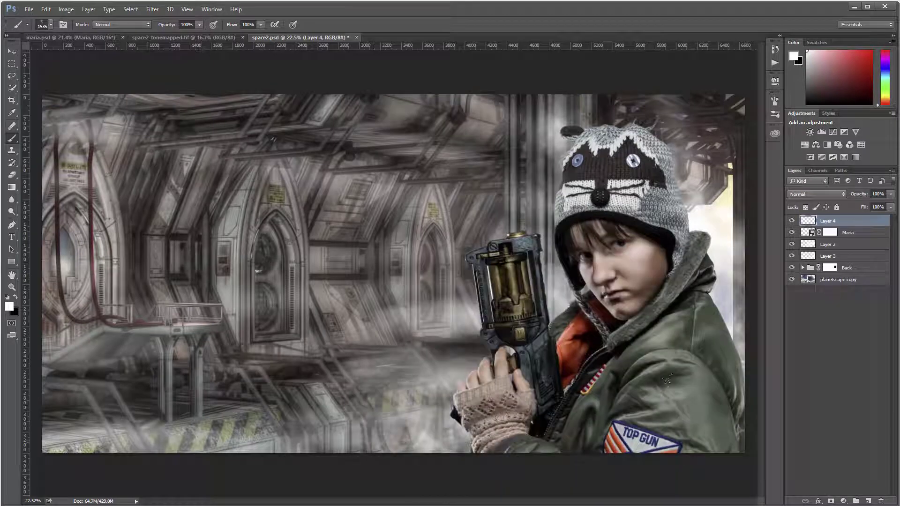
# - Paint foreground smoke over the jacket sleeve, gloved hand and nearby floor, enlarging the smoke brush to 1900 px
pyautogui.click(701, 430)
pyautogui.press('[')
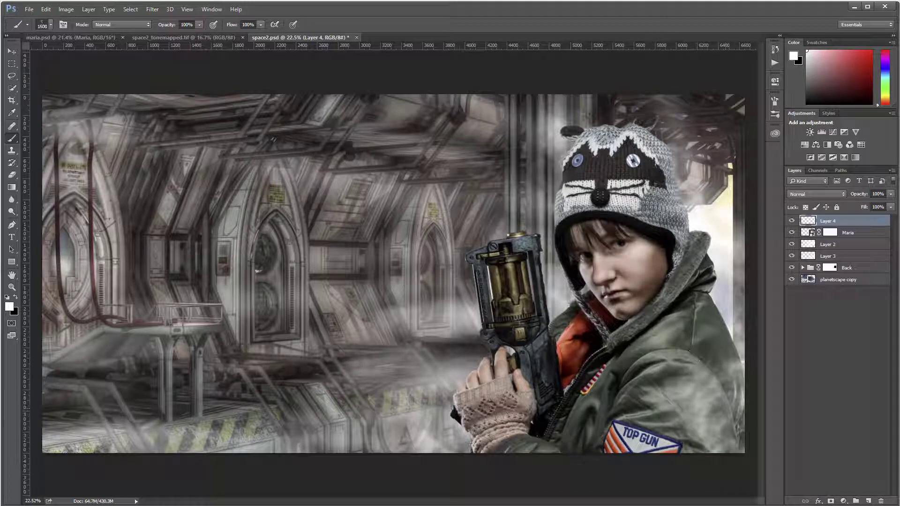
pyautogui.press(']')
pyautogui.click(715, 328)
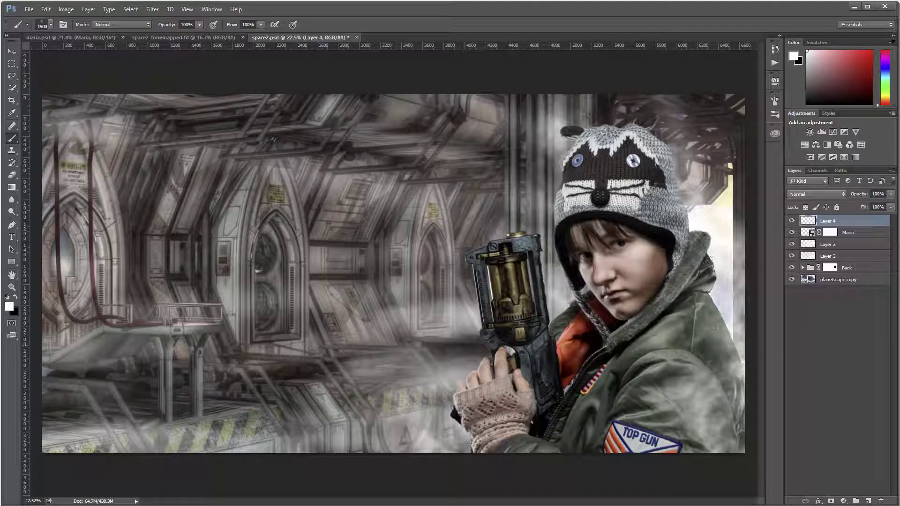
pyautogui.click(580, 398)
pyautogui.click(365, 389)
pyautogui.click(390, 387)
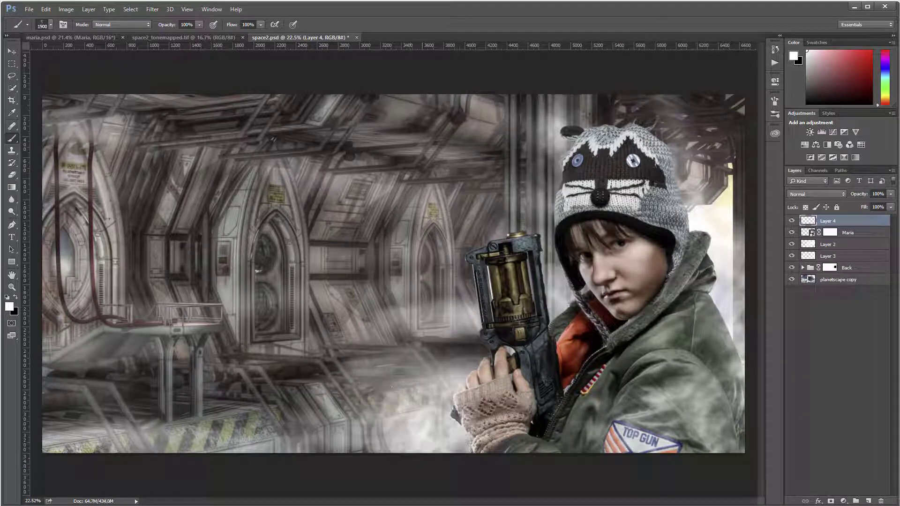
pyautogui.click(391, 380)
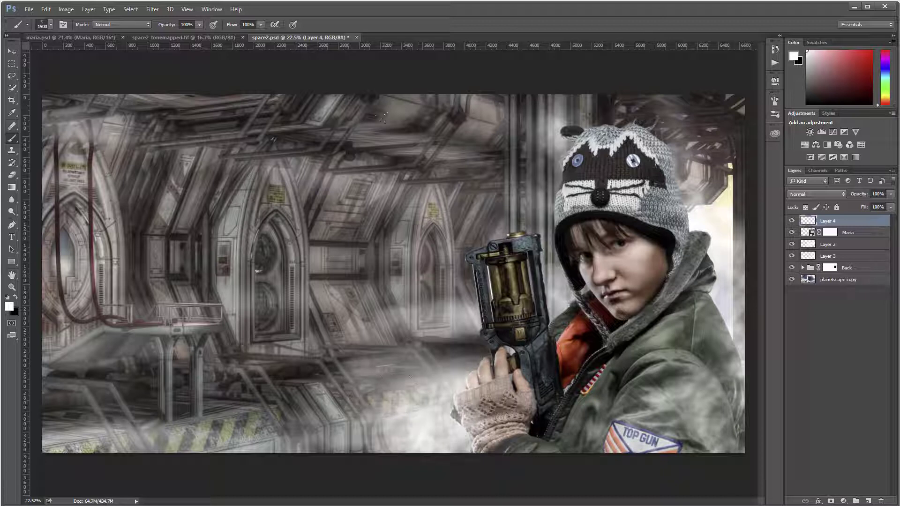
# - Try to dab a small puff of smoke beside the hat with the brush reduced to 1000 px
pyautogui.press('[')
pyautogui.press('[')
pyautogui.press('[')
pyautogui.press('[')
pyautogui.press('[')
pyautogui.click(538, 121)
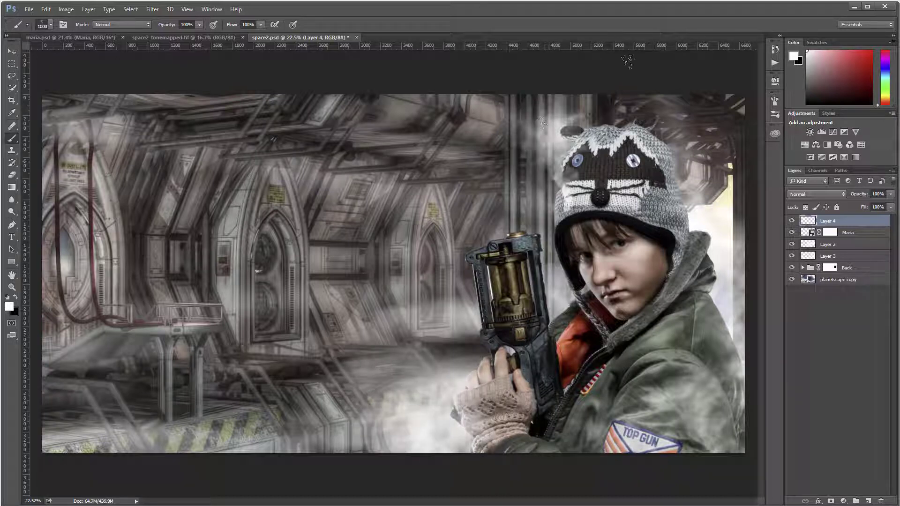
pyautogui.hotkey('ctrl', 'z')
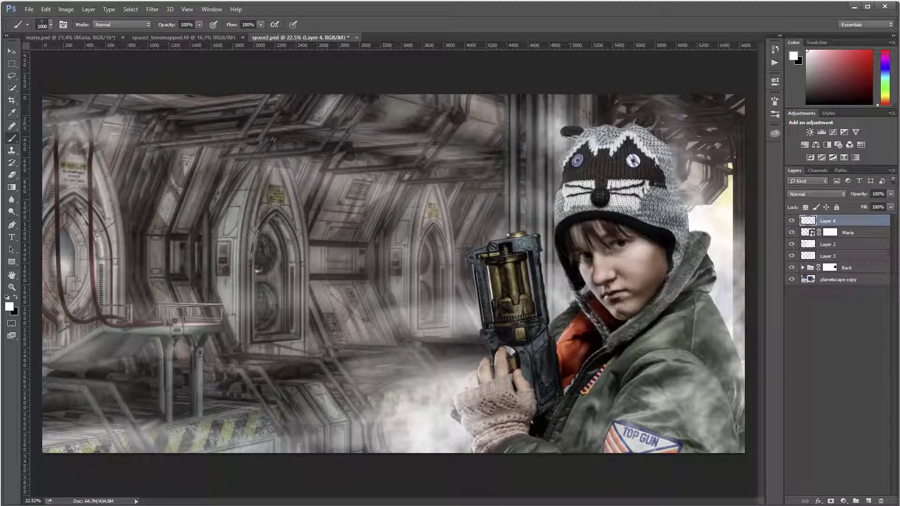
# - Add another layer on top of the stack and paint smoke around the hat with the 1661 px smoke brush
pyautogui.click(868, 501)
pyautogui.rightClick(555, 115)
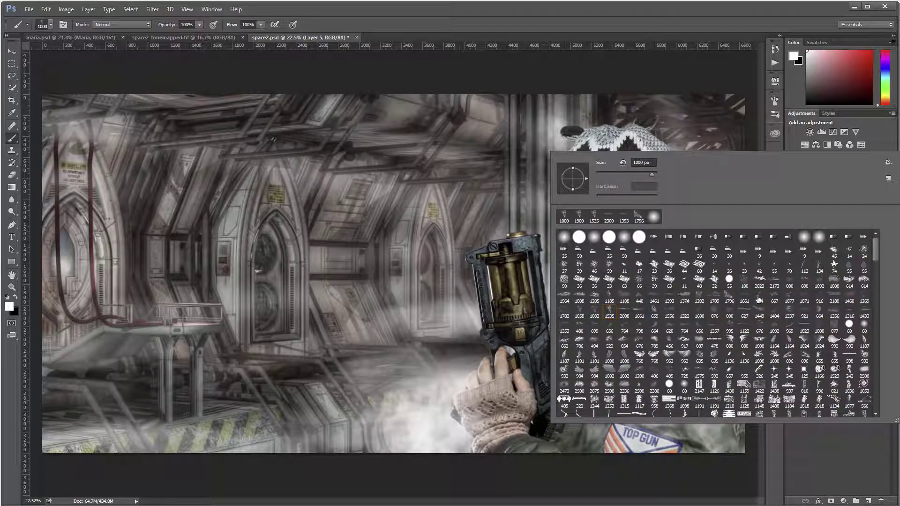
pyautogui.click(745, 299)
pyautogui.press('Return')
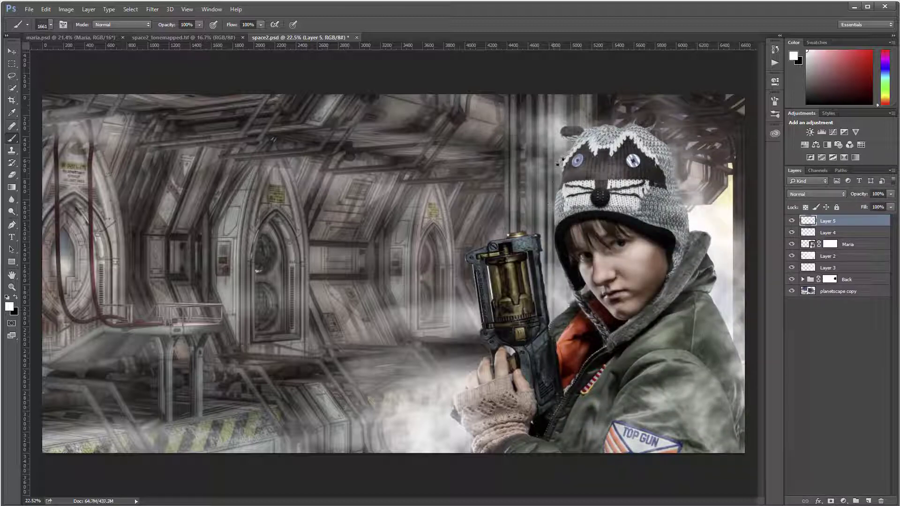
pyautogui.moveTo(682, 142)
pyautogui.mouseDown()
pyautogui.moveTo(708, 150)
pyautogui.moveTo(657, 103)
pyautogui.moveTo(688, 141)
pyautogui.moveTo(693, 212)
pyautogui.mouseUp()
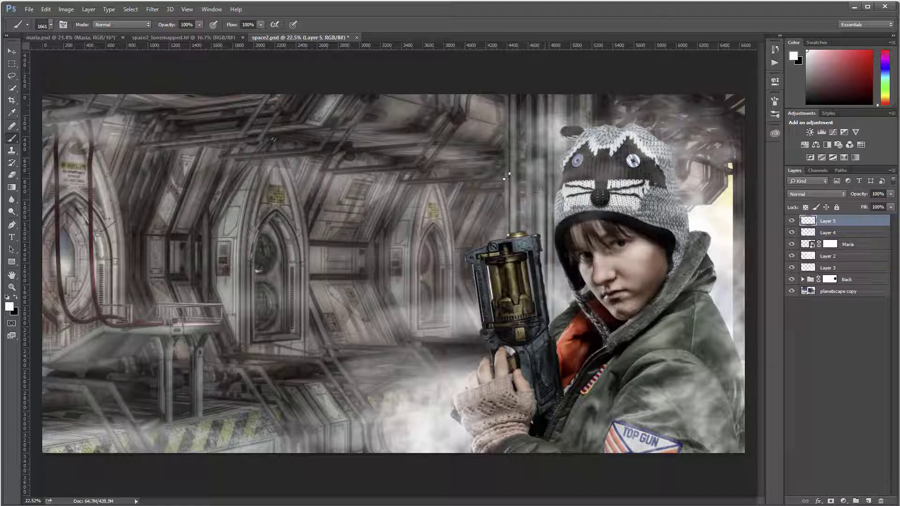
# - Enlarge the smoke brush to 3500 px and dab smoke over the pillar and upper wall beside the hat
pyautogui.click(521, 193)
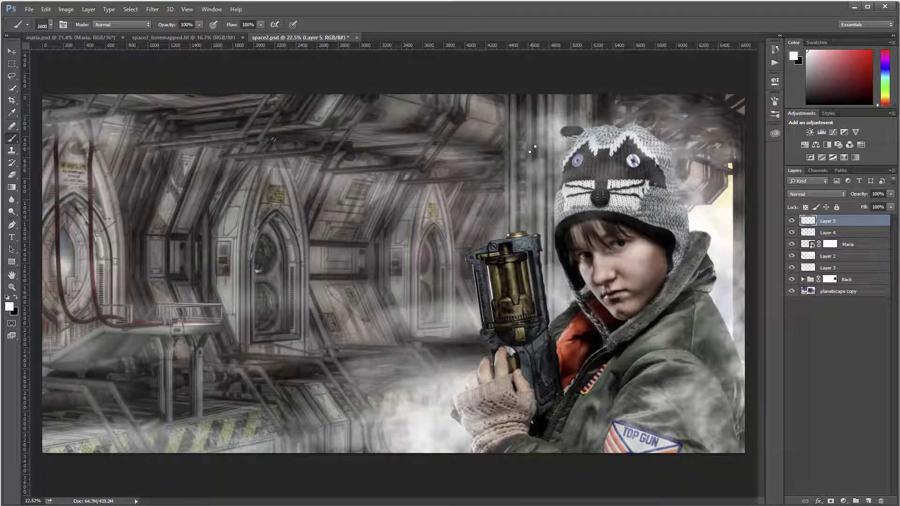
pyautogui.press(']')
pyautogui.press(']')
pyautogui.press(']')
pyautogui.press(']')
pyautogui.press(']')
pyautogui.press(']')
pyautogui.press(']')
pyautogui.press(']')
pyautogui.press(']')
pyautogui.click(414, 114)
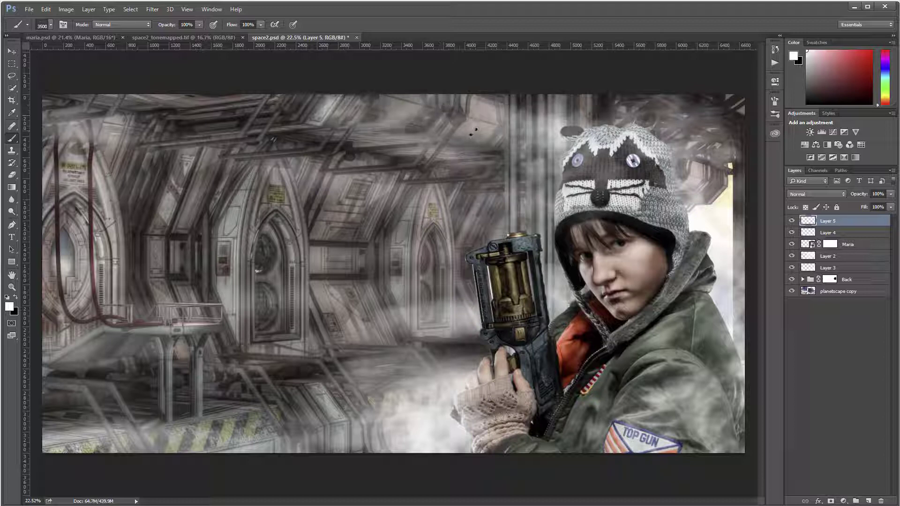
# - Brush more smoke across the ceiling beams and blend the top smoke layer in Soft Light mode at 100% fill
pyautogui.moveTo(473, 133)
pyautogui.mouseDown()
pyautogui.moveTo(454, 146)
pyautogui.moveTo(337, 145)
pyautogui.mouseUp()
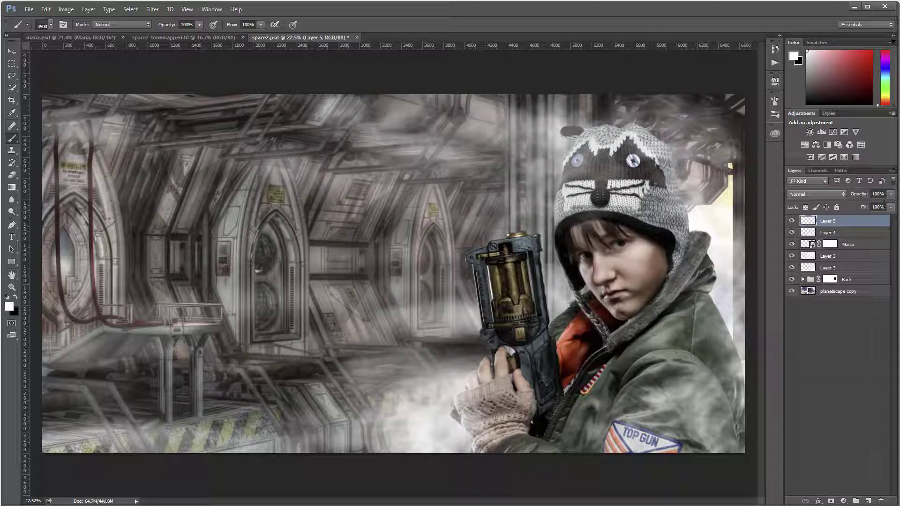
pyautogui.click(890, 206)
pyautogui.moveTo(891, 220); pyautogui.dragTo(872, 214)
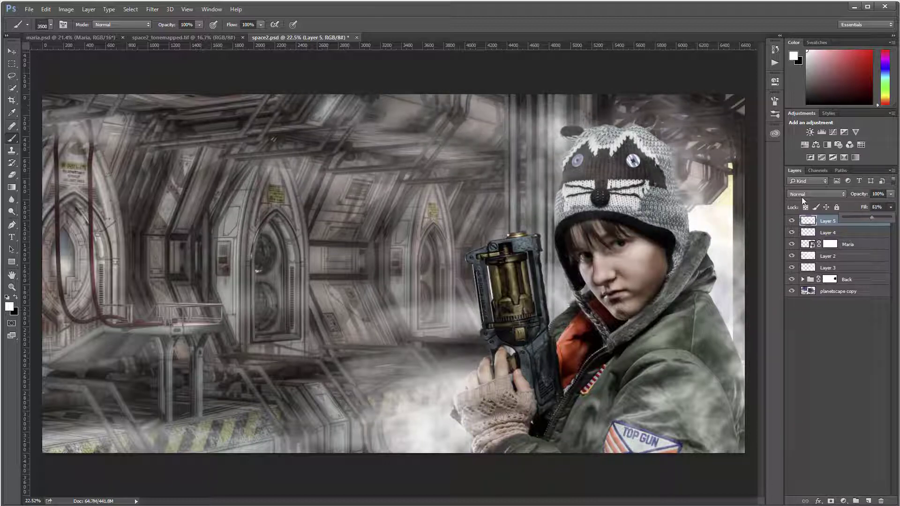
pyautogui.click(811, 193)
pyautogui.click(811, 193)
pyautogui.click(820, 291)
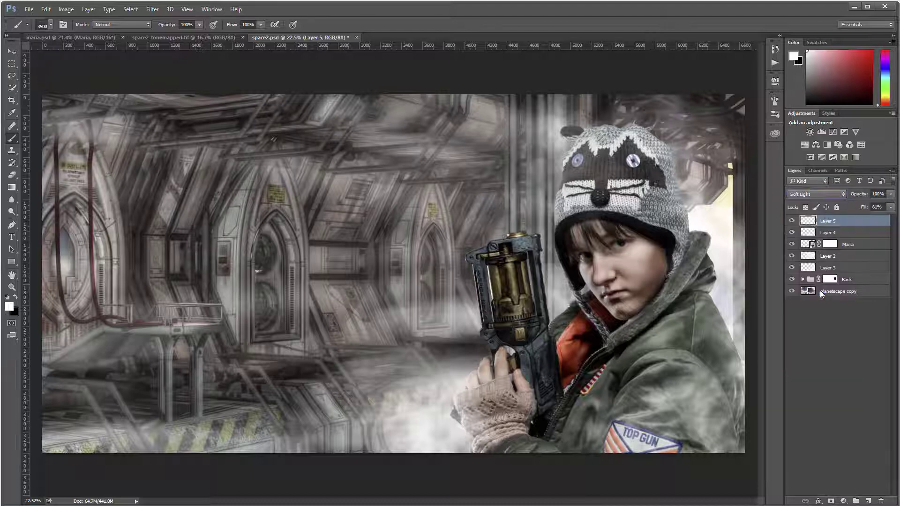
pyautogui.click(890, 207)
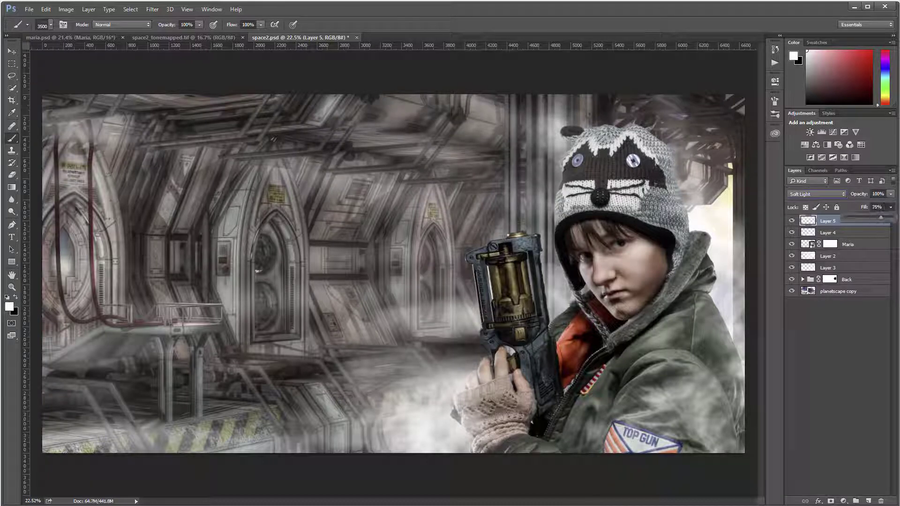
pyautogui.moveTo(880, 217); pyautogui.dragTo(893, 217)
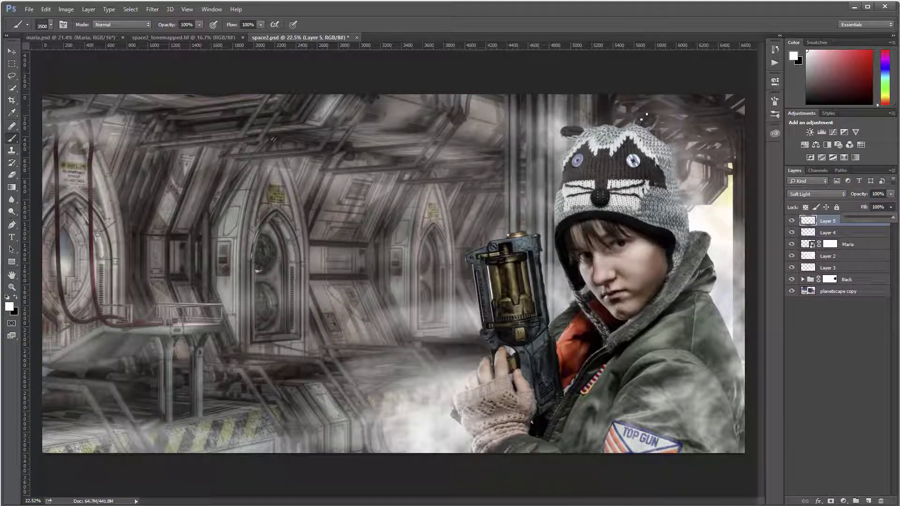
pyautogui.click(827, 224)
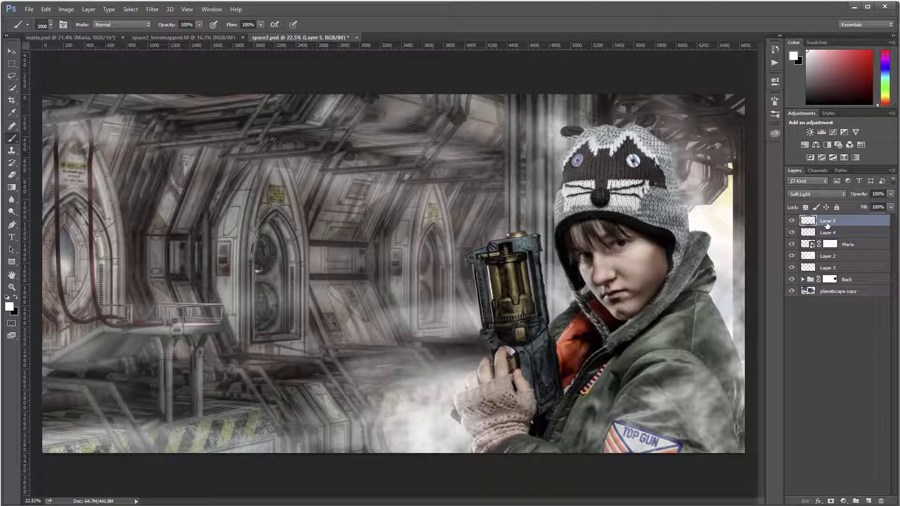
# - Rename the two smoke layers above the Maria layer as fog and fog2
pyautogui.doubleClick(828, 221)
pyautogui.write('fo')
pyautogui.doubleClick(825, 233)
pyautogui.moveTo(842, 233); pyautogui.dragTo(778, 230)
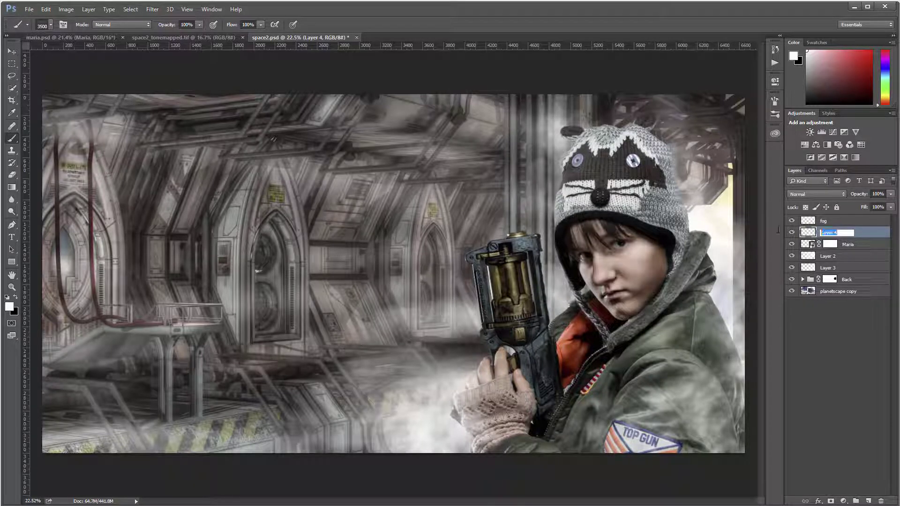
pyautogui.write('fog2')
pyautogui.press('Return')
# - Toggle Layer 2's visibility to check its content, then rename it lightray and rename Layer 3 as fog back
pyautogui.click(831, 258)
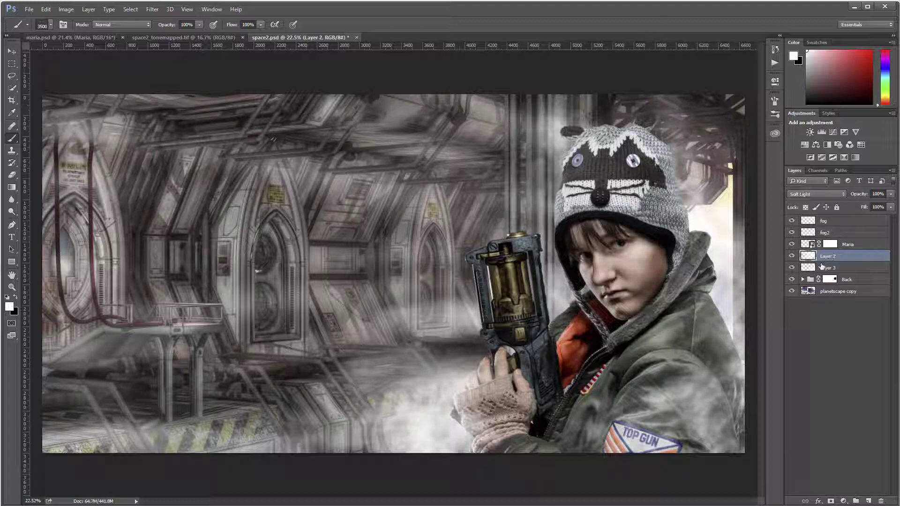
pyautogui.click(791, 256)
pyautogui.click(791, 257)
pyautogui.doubleClick(827, 257)
pyautogui.write('fightray')
pyautogui.click(827, 269)
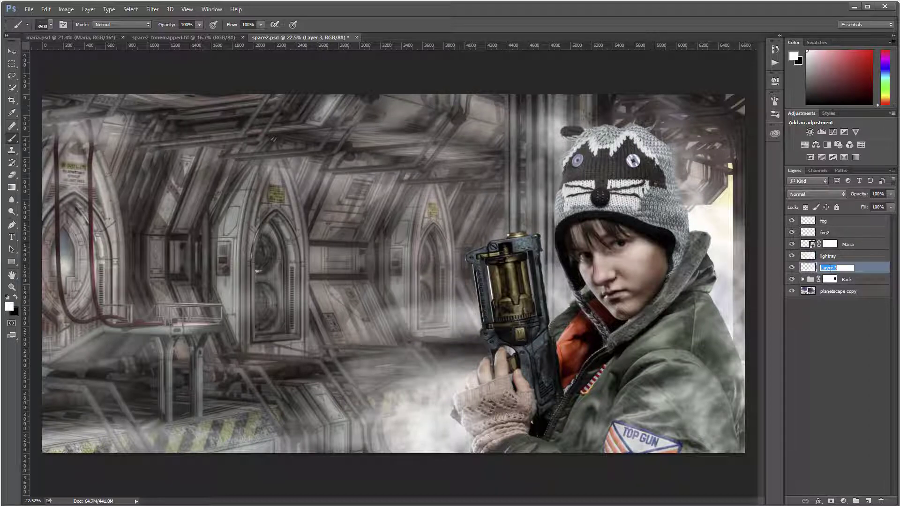
pyautogui.write('fog back')
pyautogui.press('Return')
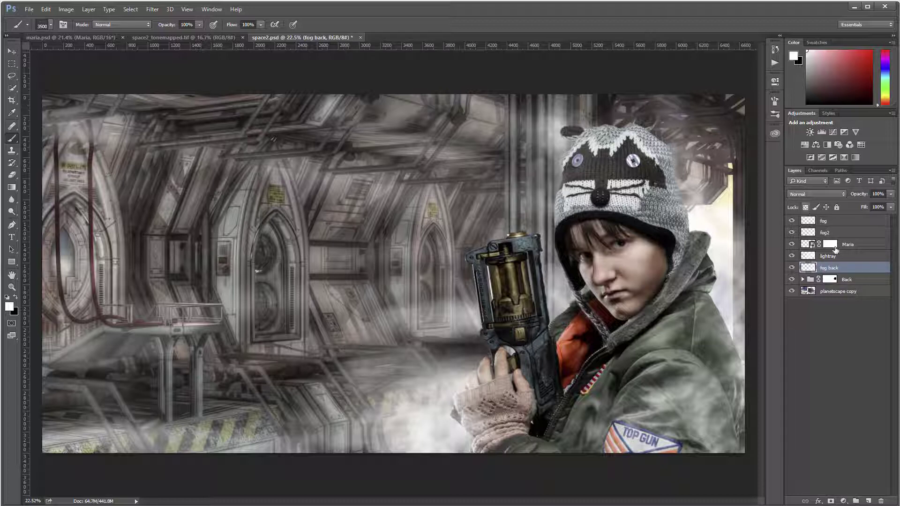